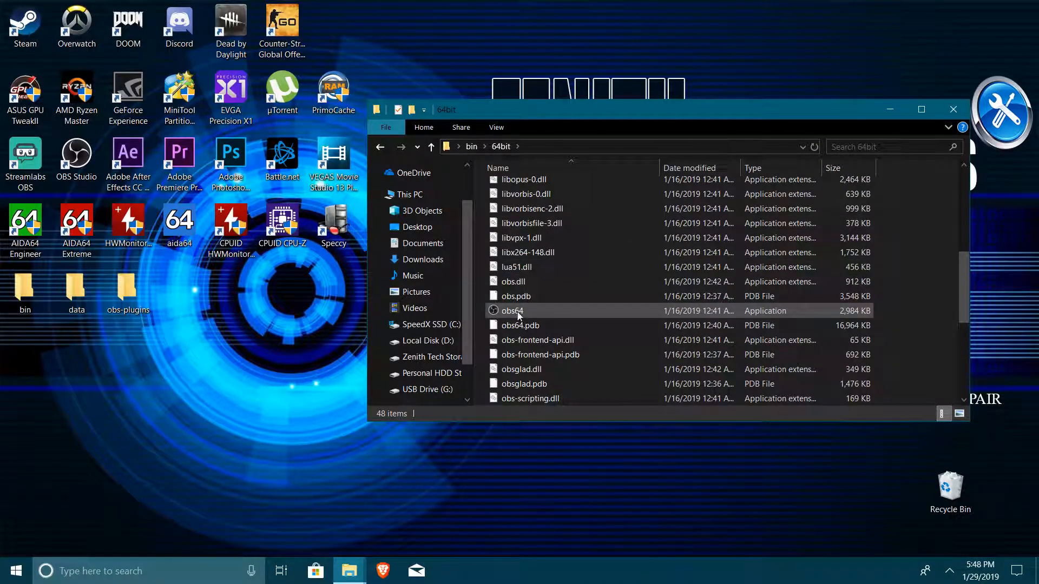
Launch OBS Studio by running obs64 from the 64bit folder.
{"action": "left_click", "coordinate": [659, 314]}
{"action": "double_click", "coordinate": [659, 313]}
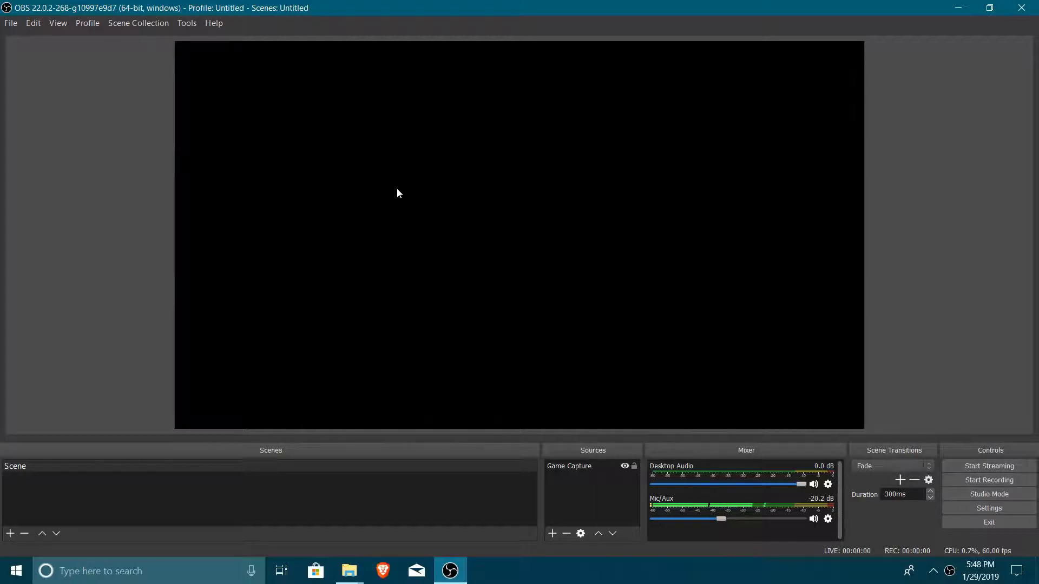
Disable the scene preview and enable it again.
{"action": "right_click", "coordinate": [435, 195]}
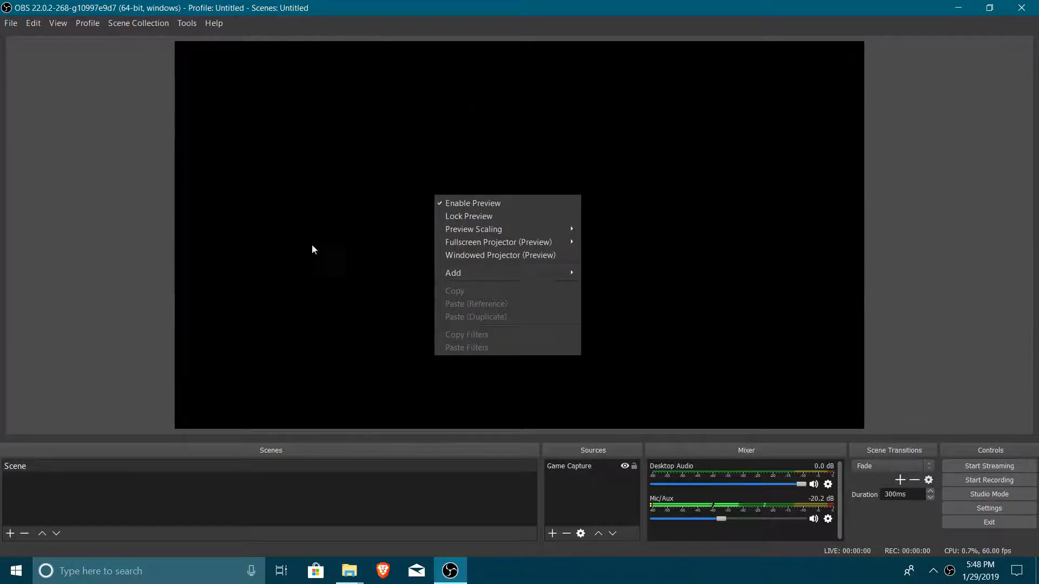
{"action": "left_click", "coordinate": [478, 203]}
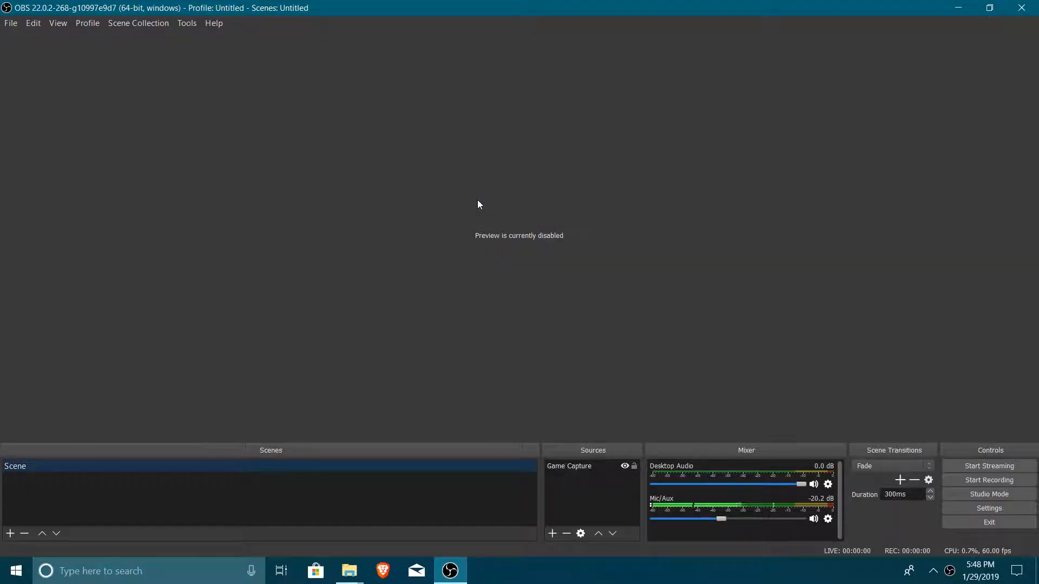
{"action": "right_click", "coordinate": [500, 236]}
{"action": "left_click", "coordinate": [527, 242]}
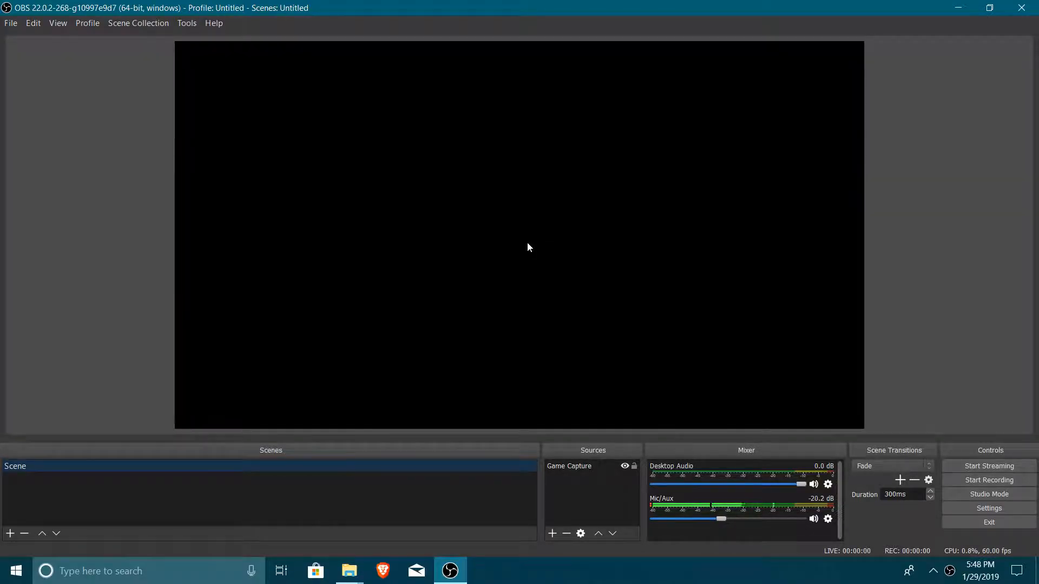
Remove the existing Game Capture source from the scene and confirm the removal.
{"action": "left_click", "coordinate": [566, 465]}
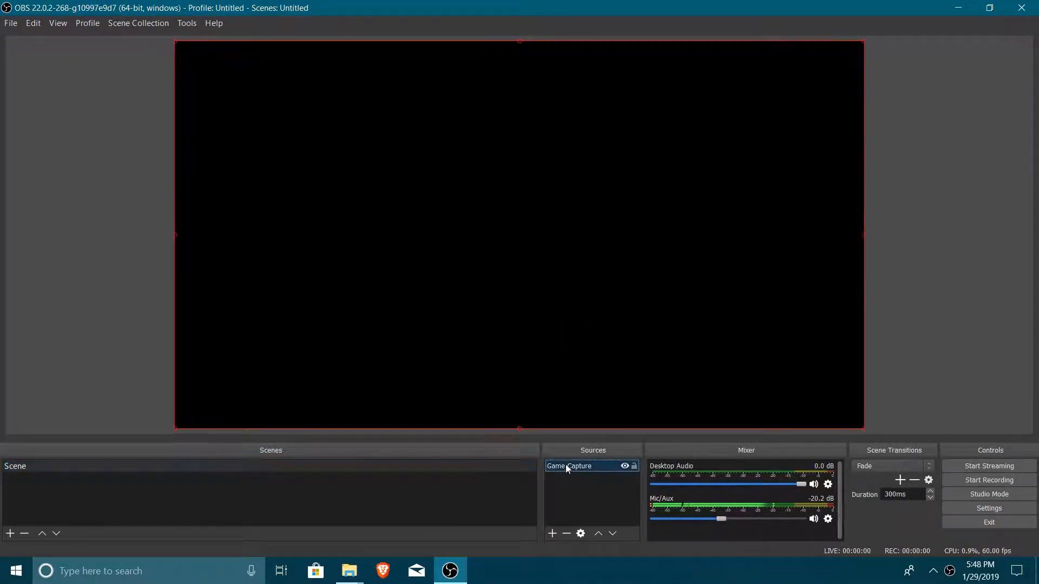
{"action": "left_click", "coordinate": [566, 534]}
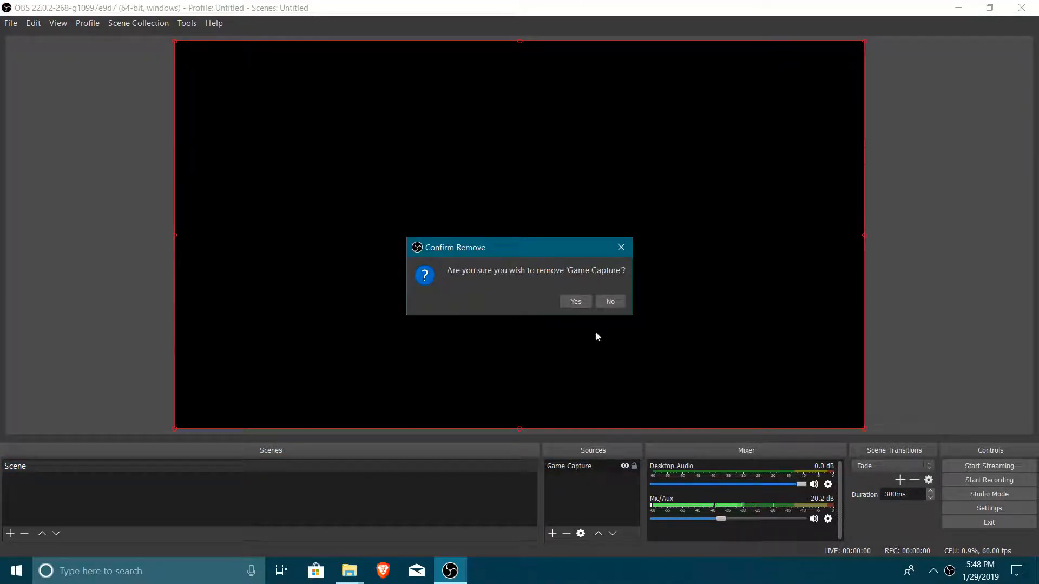
{"action": "left_click", "coordinate": [578, 300]}
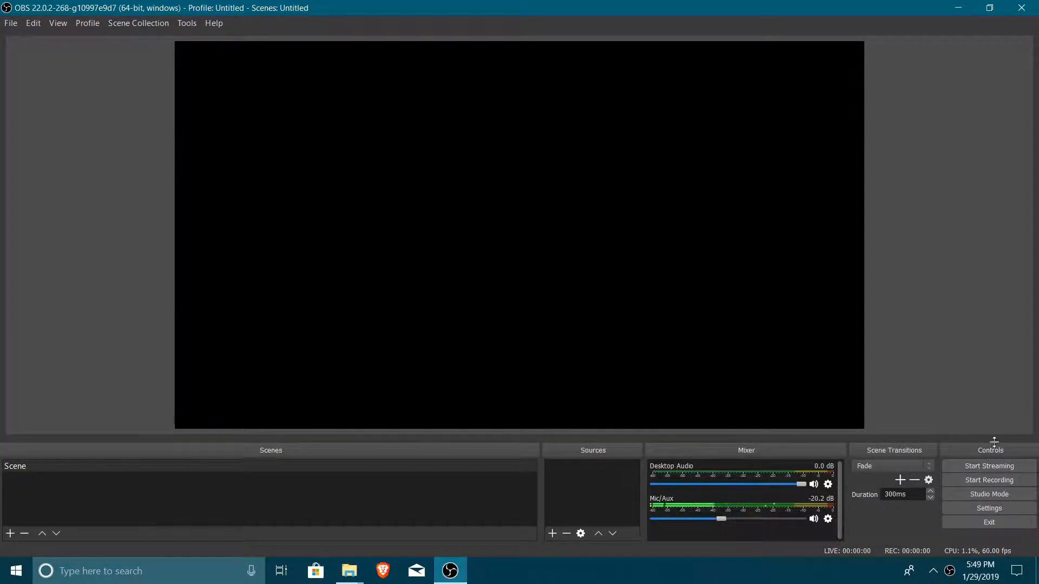
{"action": "left_click", "coordinate": [10, 26]}
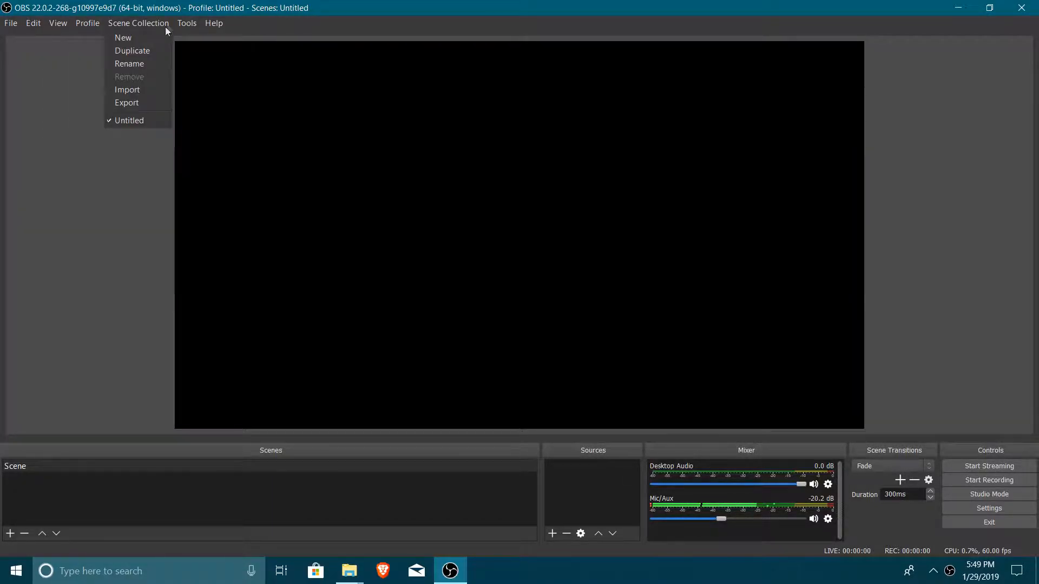
{"action": "mouse_move", "coordinate": [187, 24]}
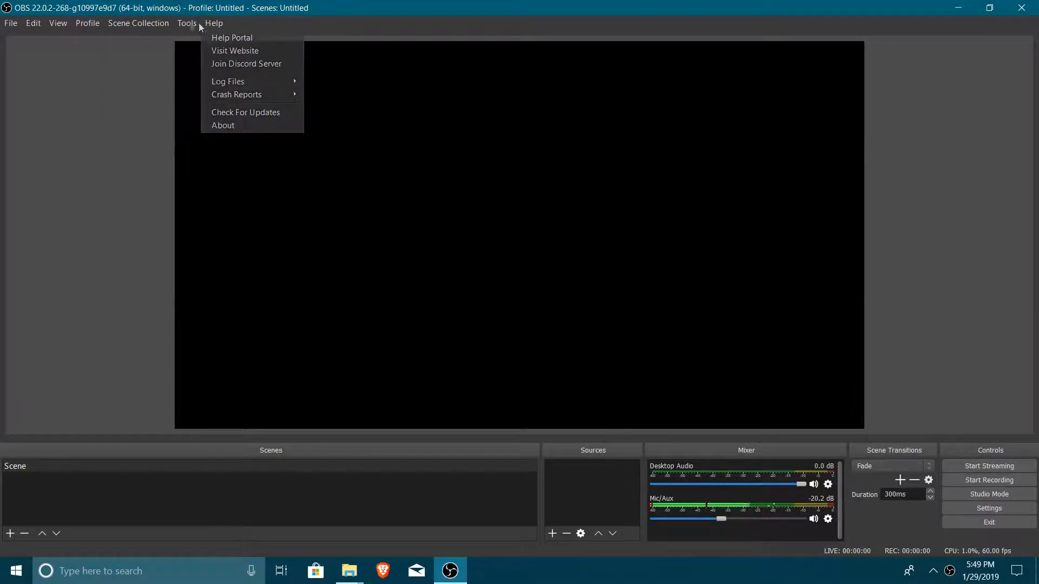
{"action": "mouse_move", "coordinate": [21, 23]}
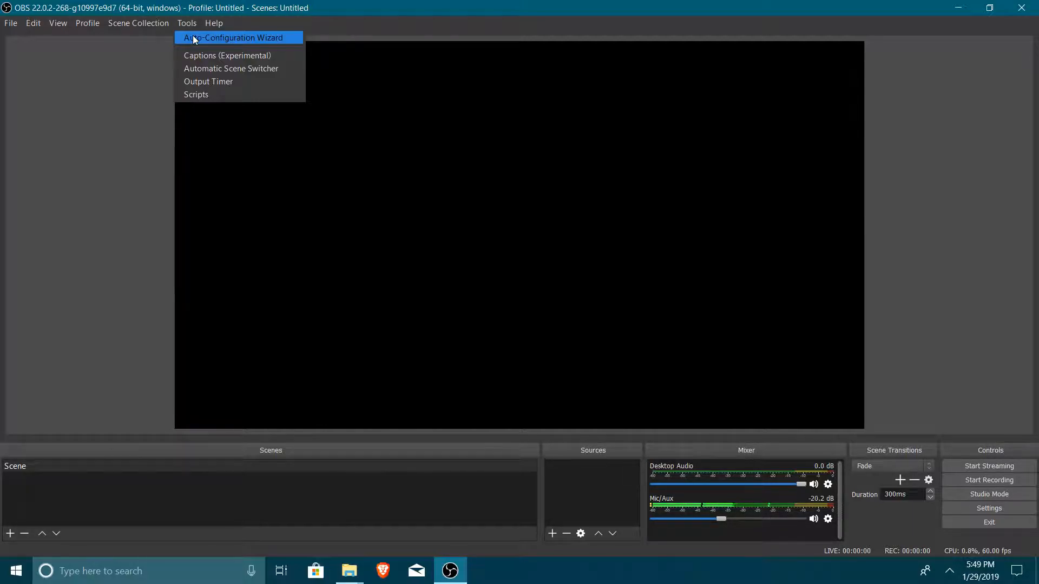
{"action": "left_click", "coordinate": [194, 38]}
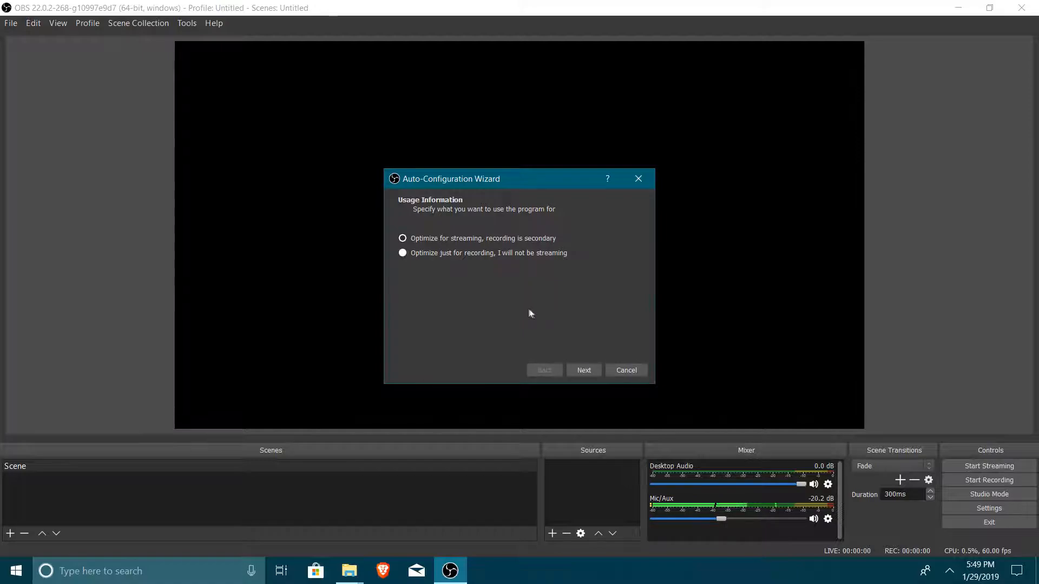
{"action": "left_click", "coordinate": [625, 370]}
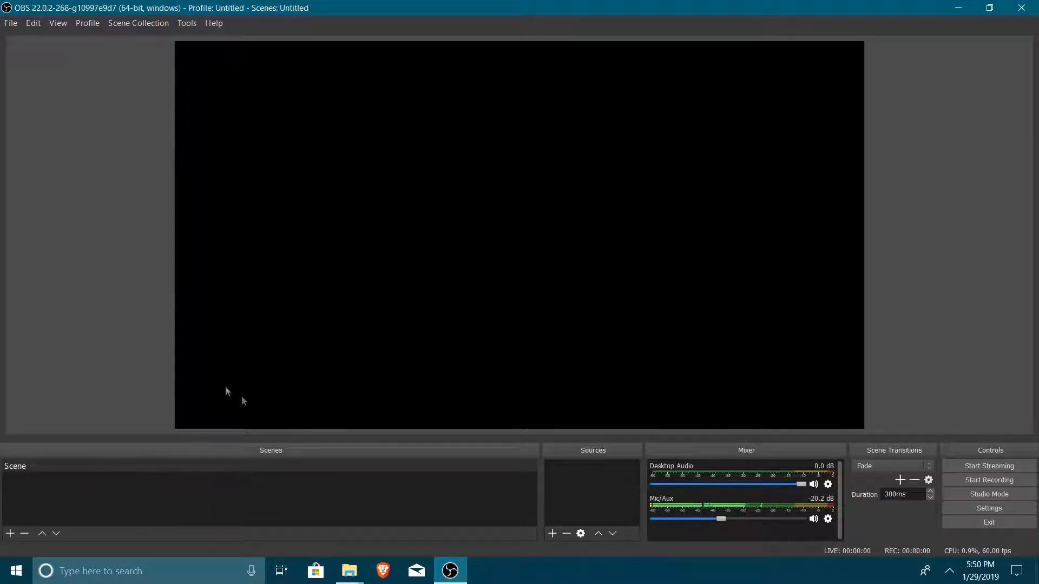
{"action": "left_click", "coordinate": [11, 534]}
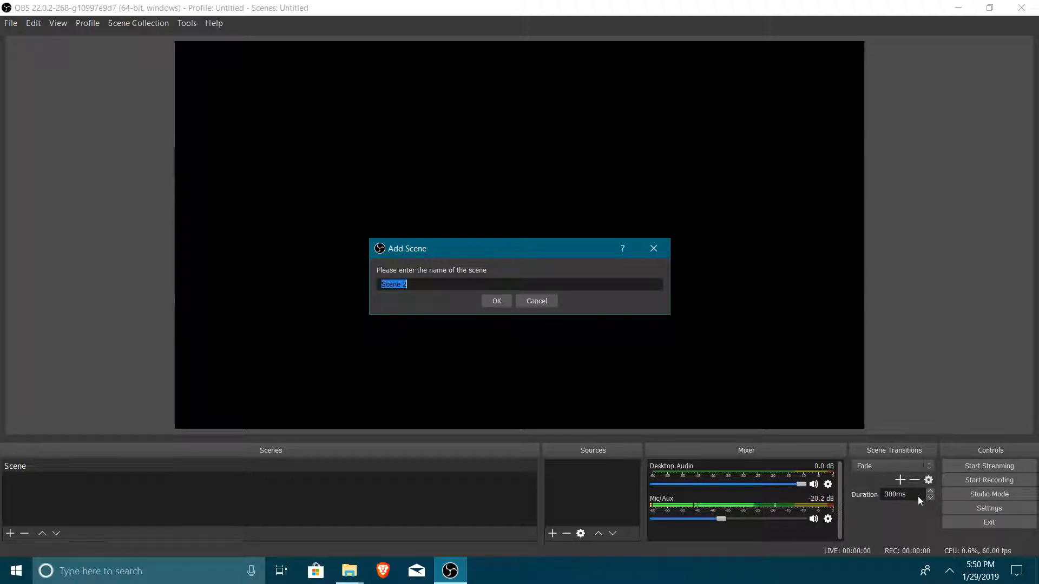
{"action": "left_click", "coordinate": [537, 300]}
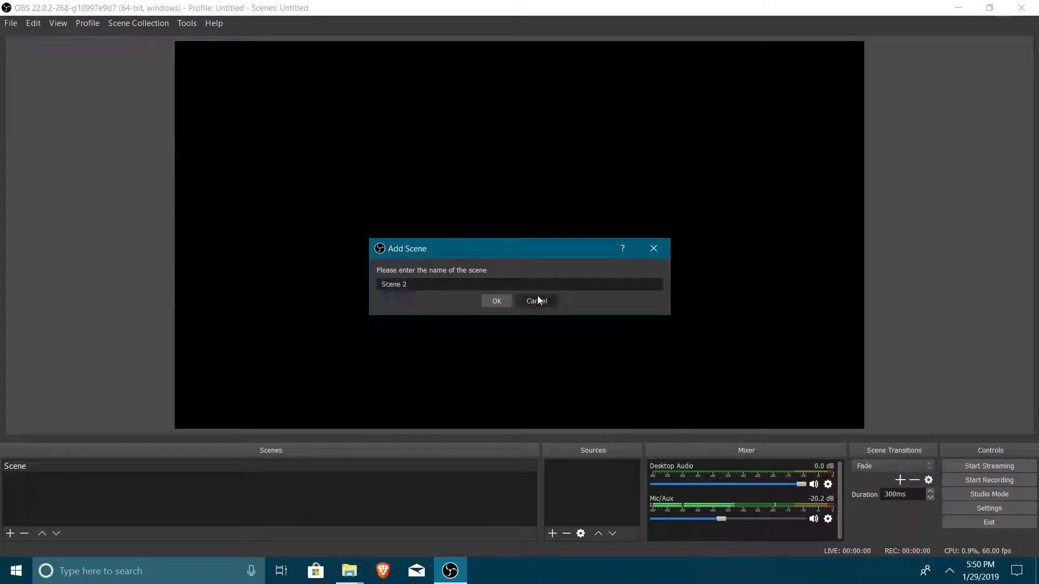
Add a new Game Capture source named OVERWATCH GAME to the existing scene.
{"action": "left_click", "coordinate": [49, 467]}
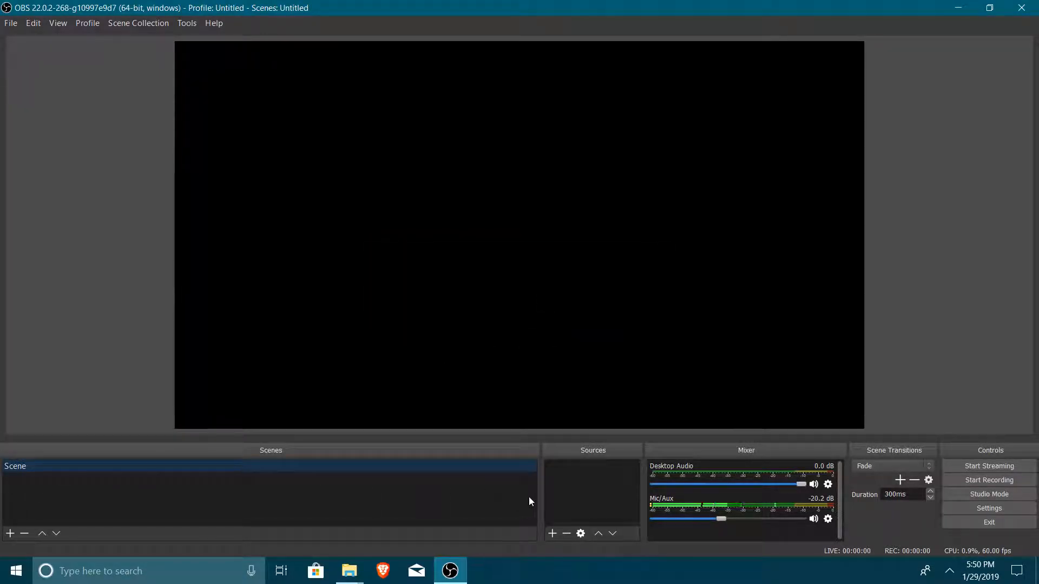
{"action": "left_click", "coordinate": [593, 477]}
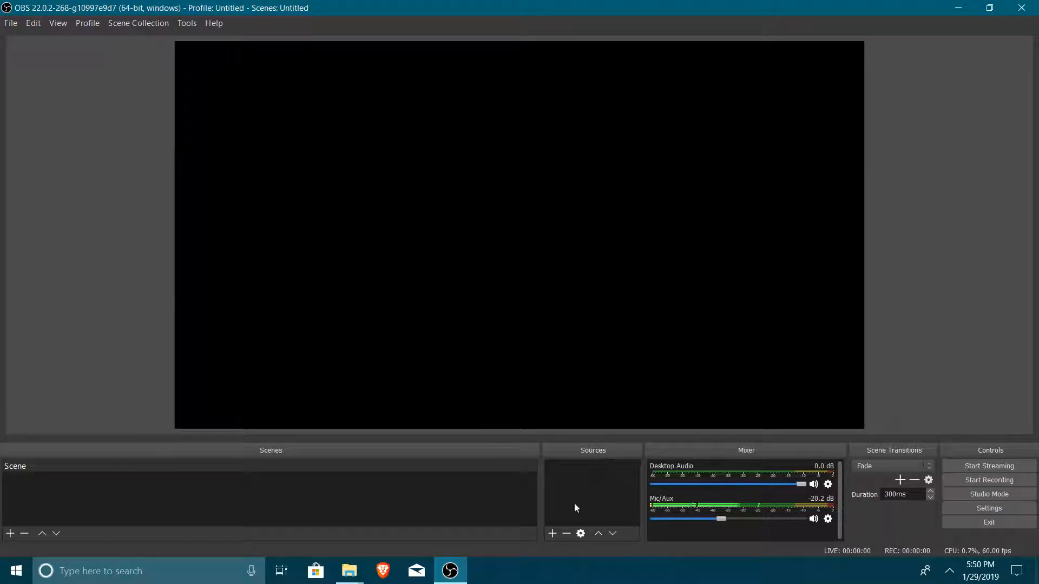
{"action": "left_click", "coordinate": [554, 533]}
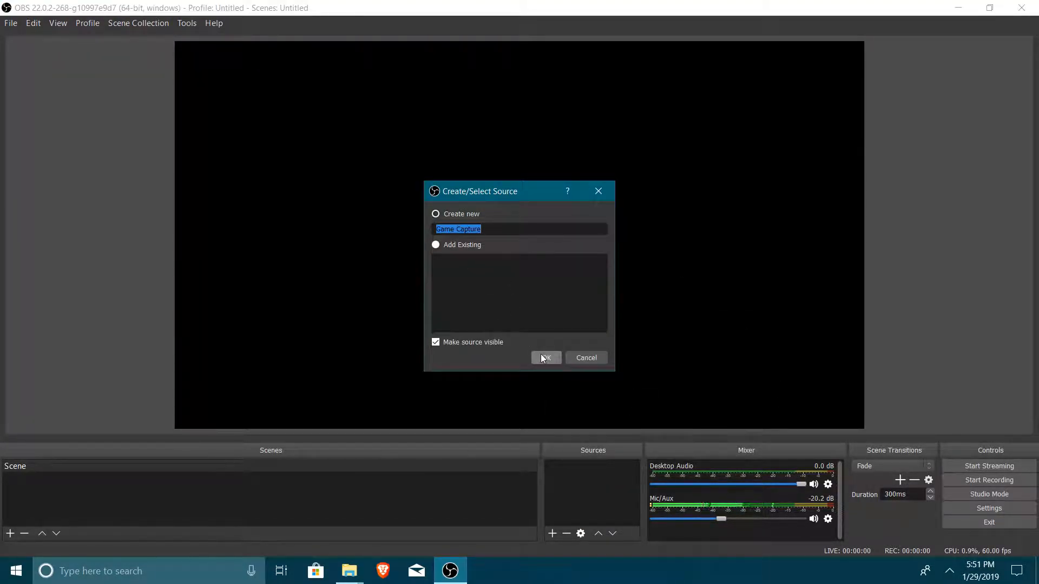
{"action": "type", "text": "OVERWATCH GAME"}
{"action": "left_click", "coordinate": [546, 358]}
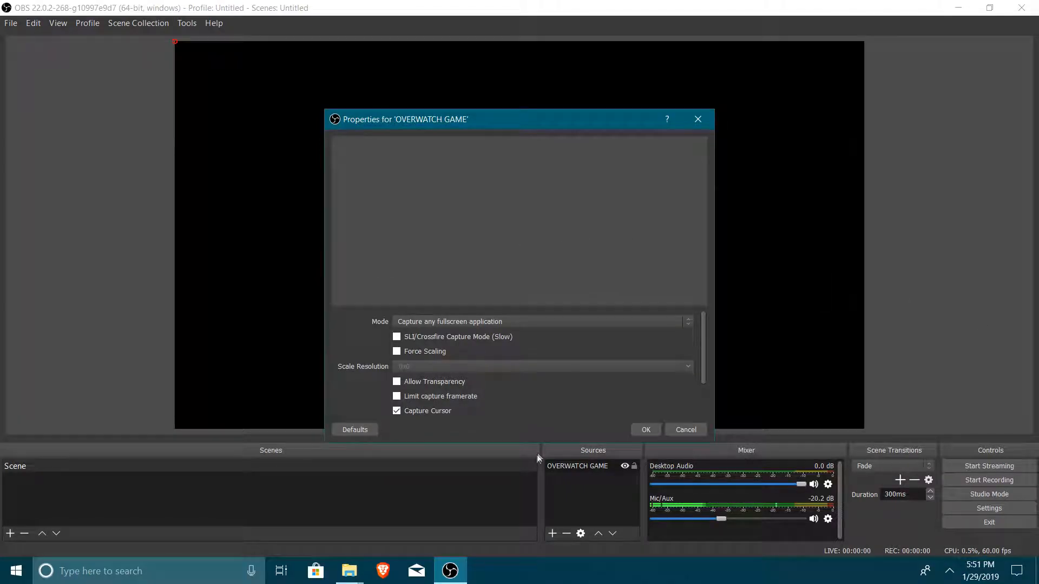
Set the OVERWATCH GAME source's mode to Capture specific window, leave its window blank, and accept the source properties.
{"action": "left_click", "coordinate": [432, 322]}
{"action": "left_click", "coordinate": [458, 332]}
{"action": "left_click", "coordinate": [460, 324]}
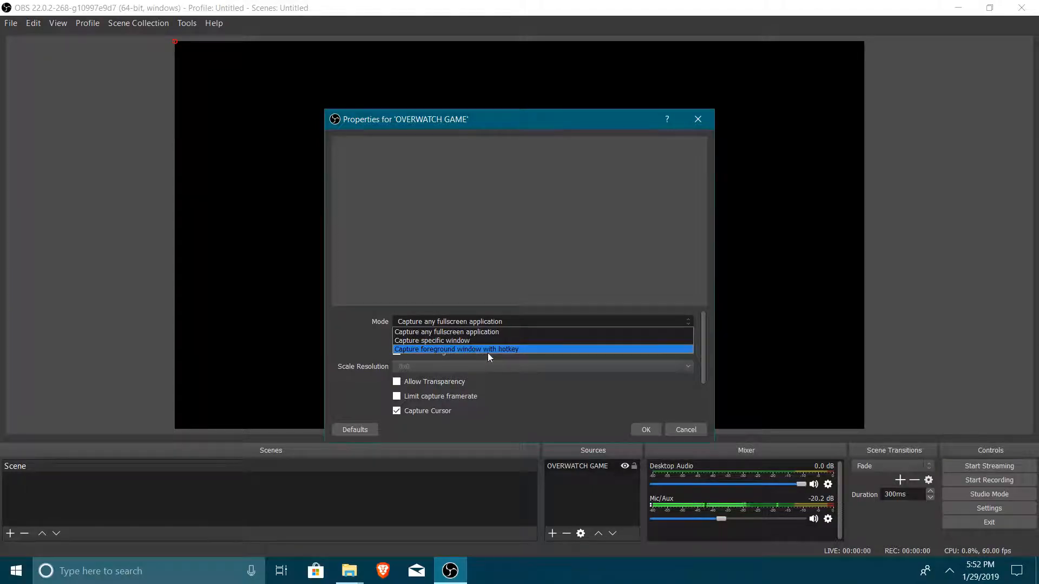
{"action": "left_click", "coordinate": [456, 332]}
{"action": "left_click", "coordinate": [483, 324]}
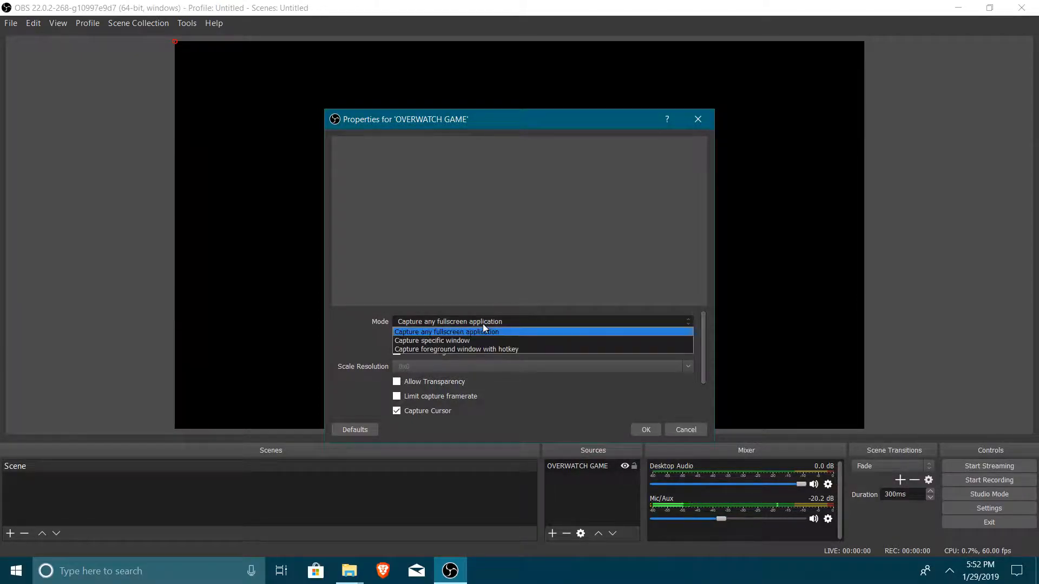
{"action": "left_click", "coordinate": [439, 340]}
{"action": "left_click", "coordinate": [460, 288]}
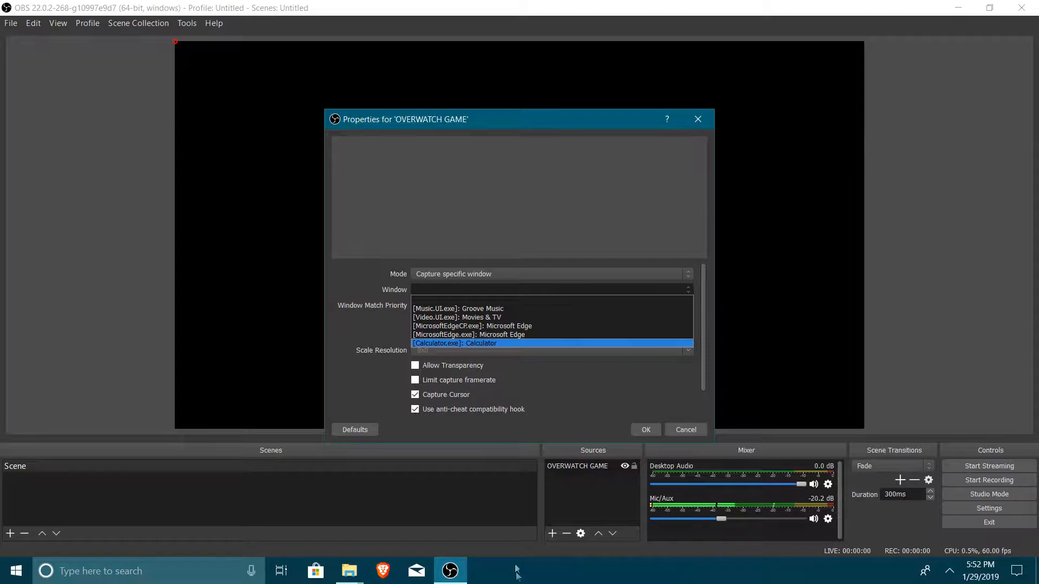
{"action": "left_click", "coordinate": [455, 291]}
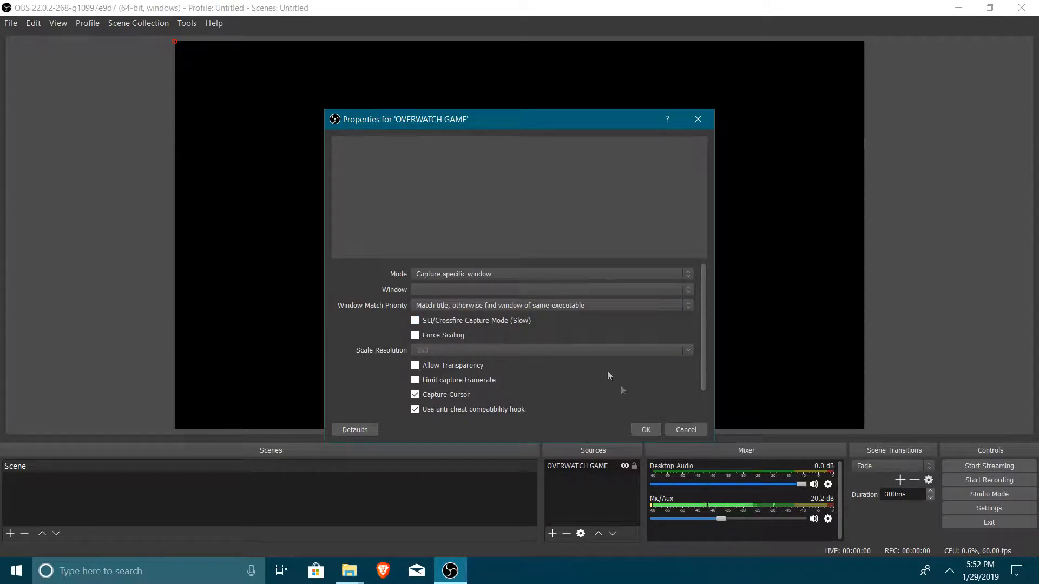
{"action": "left_click", "coordinate": [642, 428]}
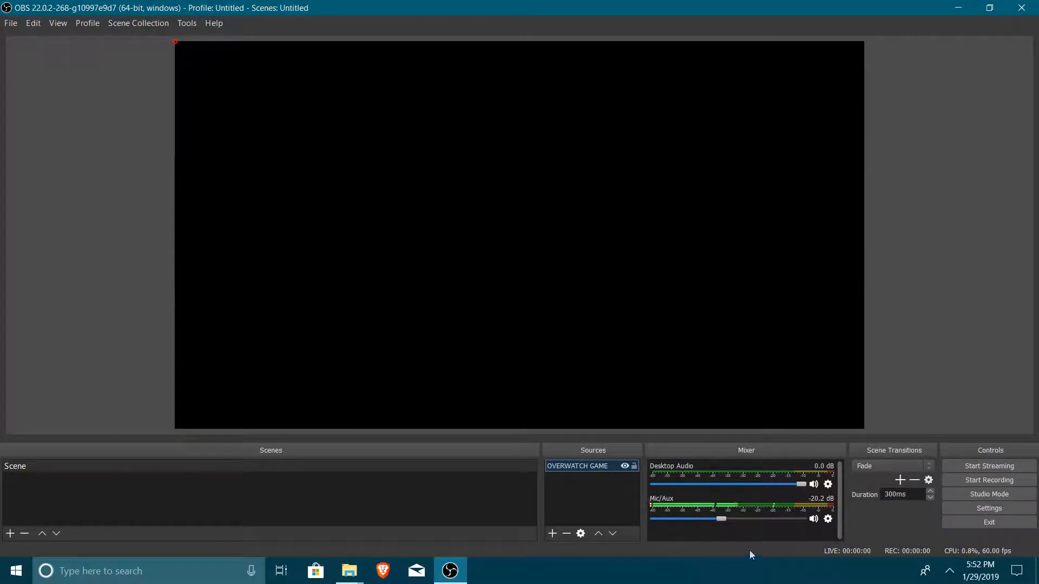
{"action": "left_click", "coordinate": [552, 535]}
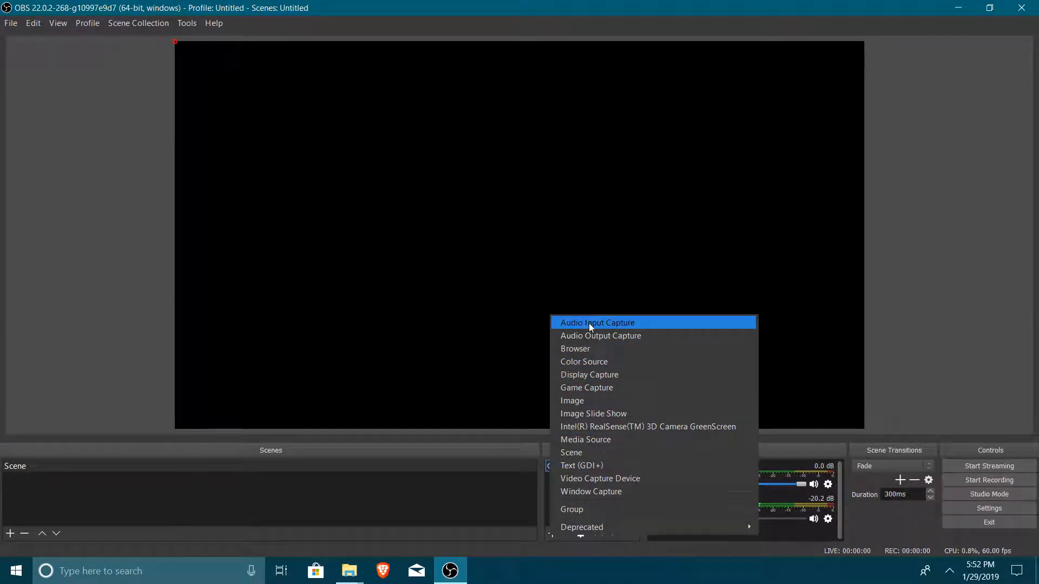
{"action": "left_click", "coordinate": [817, 447]}
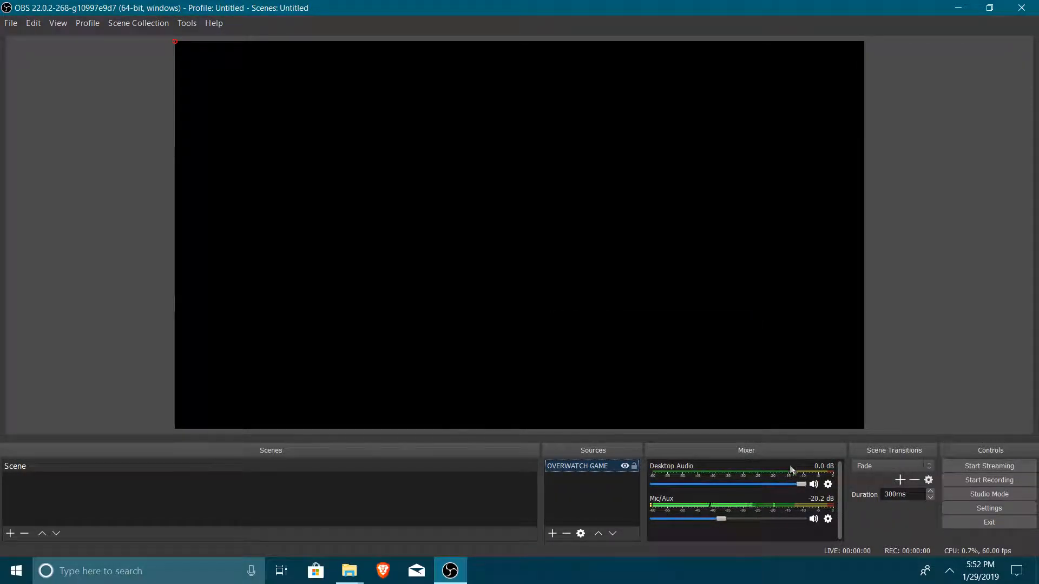
Set the Desktop Audio level to 0.0 dB and raise the Mic/Aux level to about -10.4 dB.
{"action": "left_click", "coordinate": [800, 487]}
{"action": "mouse_move", "coordinate": [800, 491]}
{"action": "left_mouse_down"}
{"action": "mouse_move", "coordinate": [670, 490]}
{"action": "mouse_move", "coordinate": [806, 484]}
{"action": "left_mouse_up"}
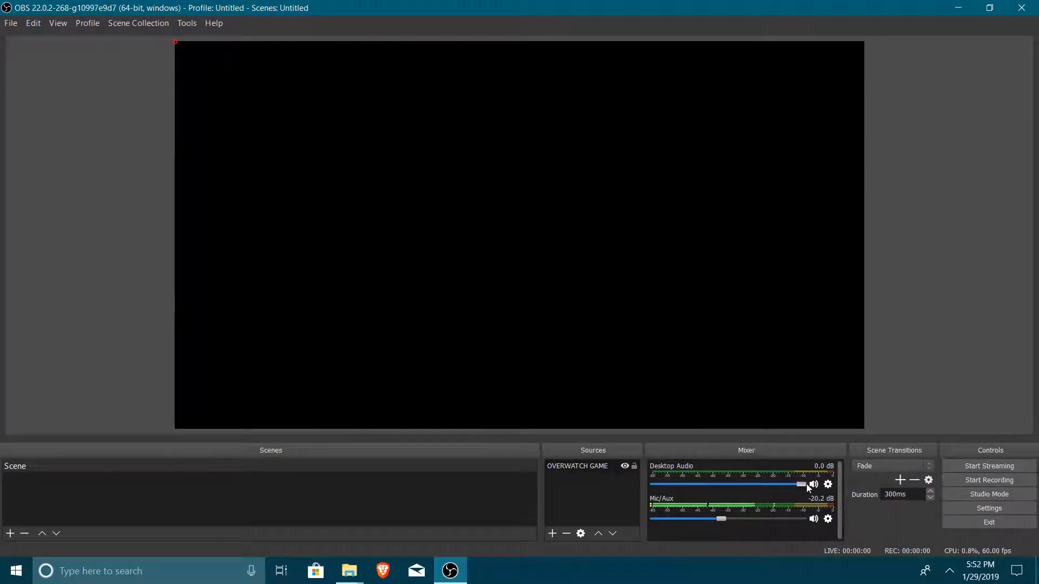
{"action": "left_click_drag", "start_coordinate": [725, 525], "coordinate": [763, 527]}
Set the Desktop Audio device to Headset Earphone (Corsair VOID PRO USB Gaming Headset) and accept the properties.
{"action": "left_click", "coordinate": [828, 485]}
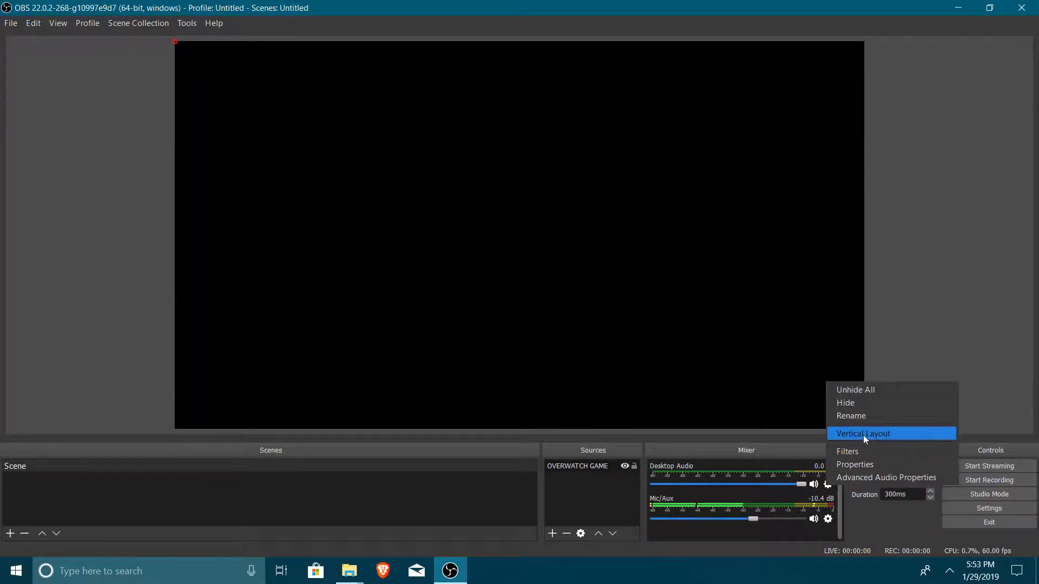
{"action": "left_click", "coordinate": [863, 466]}
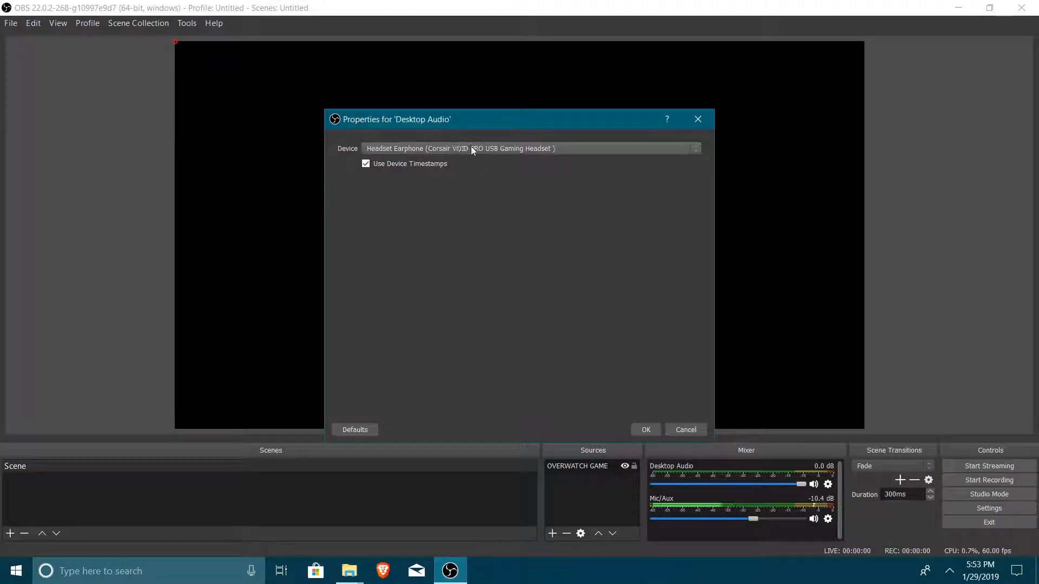
{"action": "left_click", "coordinate": [471, 150]}
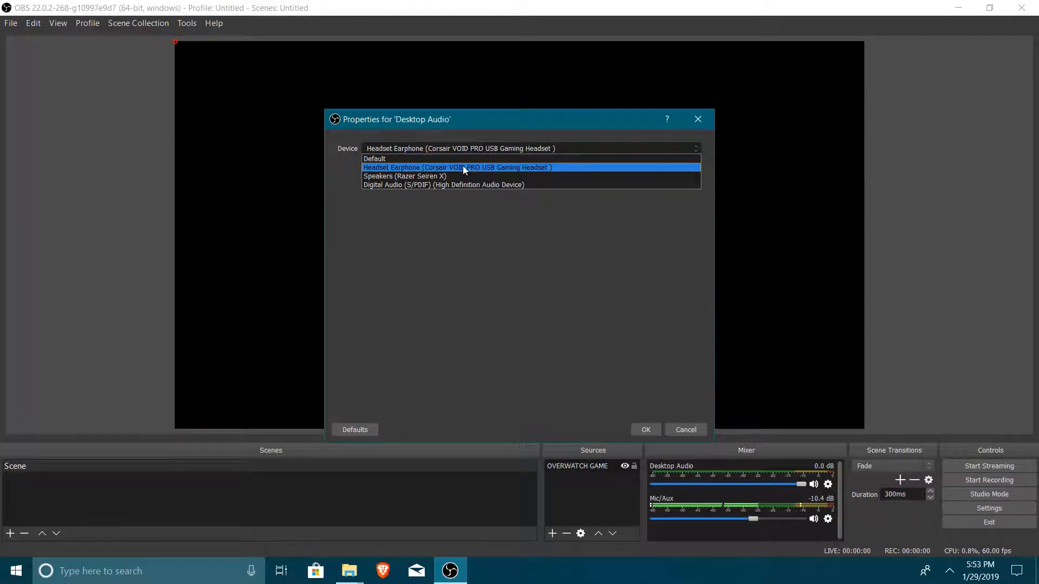
{"action": "left_click", "coordinate": [514, 168]}
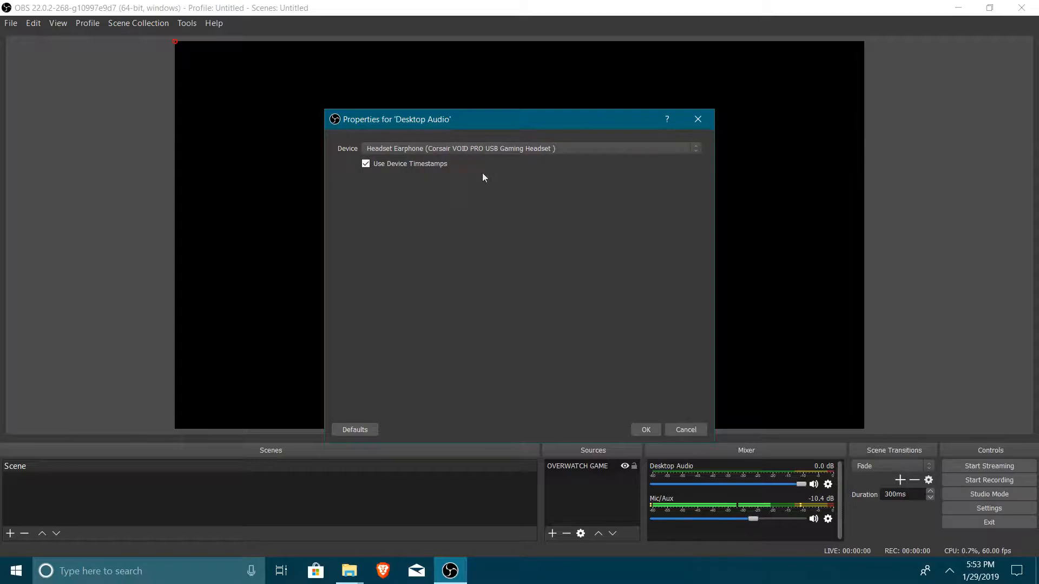
{"action": "left_click", "coordinate": [642, 428]}
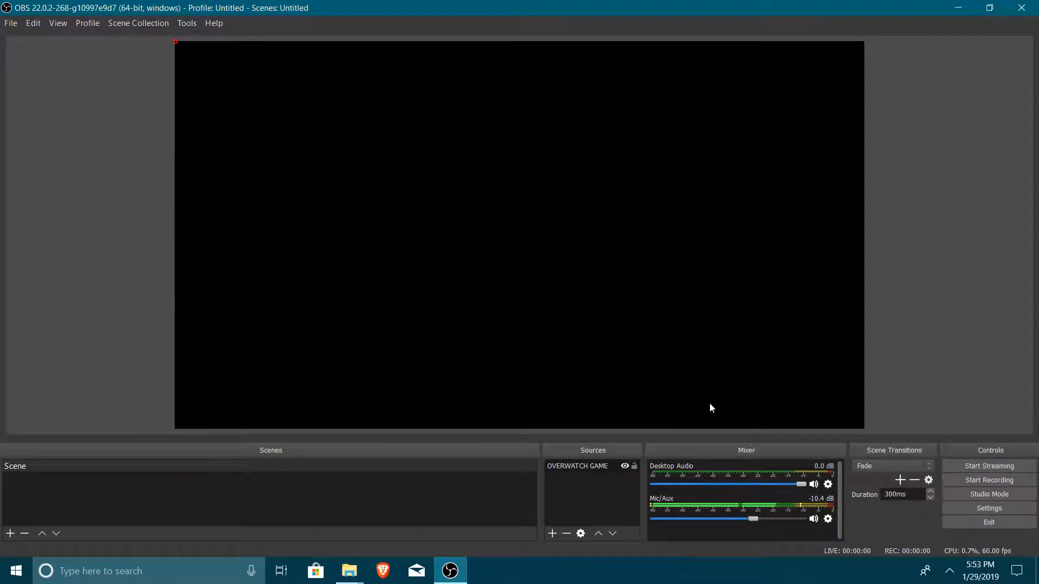
Set the Mic/Aux device to Microphone (Razer Seiren X) and accept the properties.
{"action": "left_click", "coordinate": [828, 520]}
{"action": "left_click", "coordinate": [872, 495]}
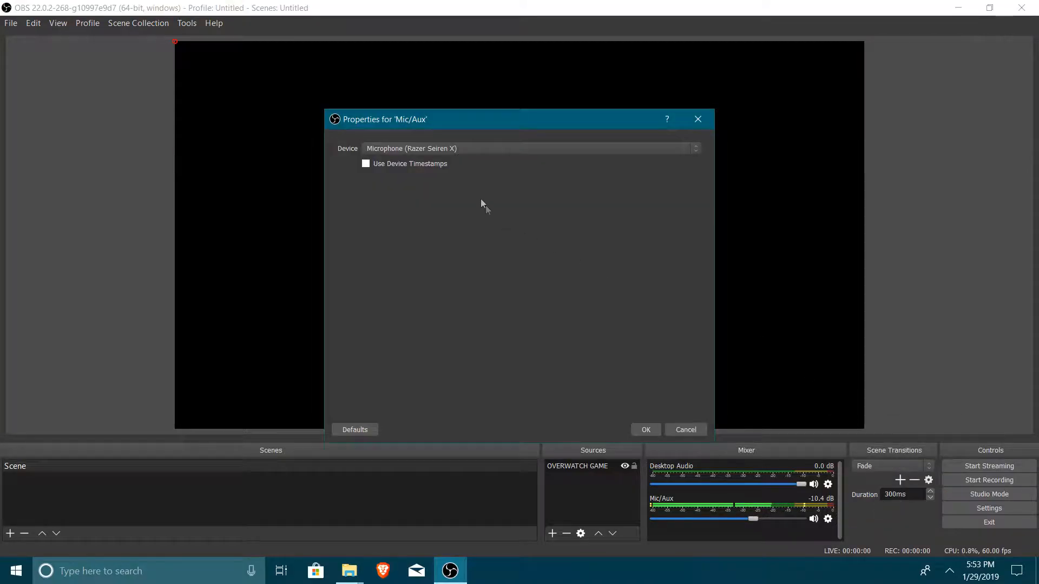
{"action": "left_click", "coordinate": [460, 144]}
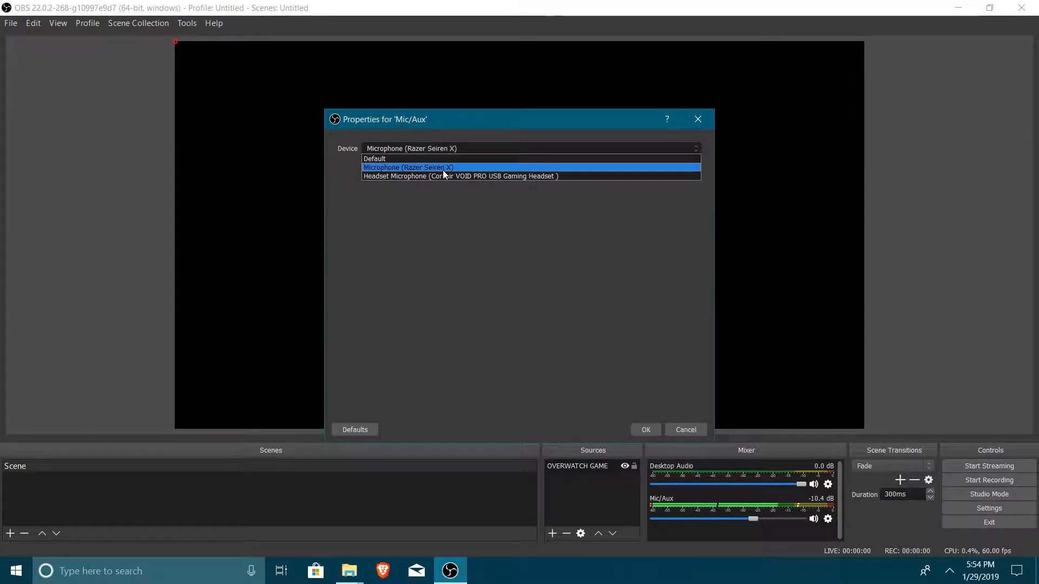
{"action": "left_click", "coordinate": [444, 169]}
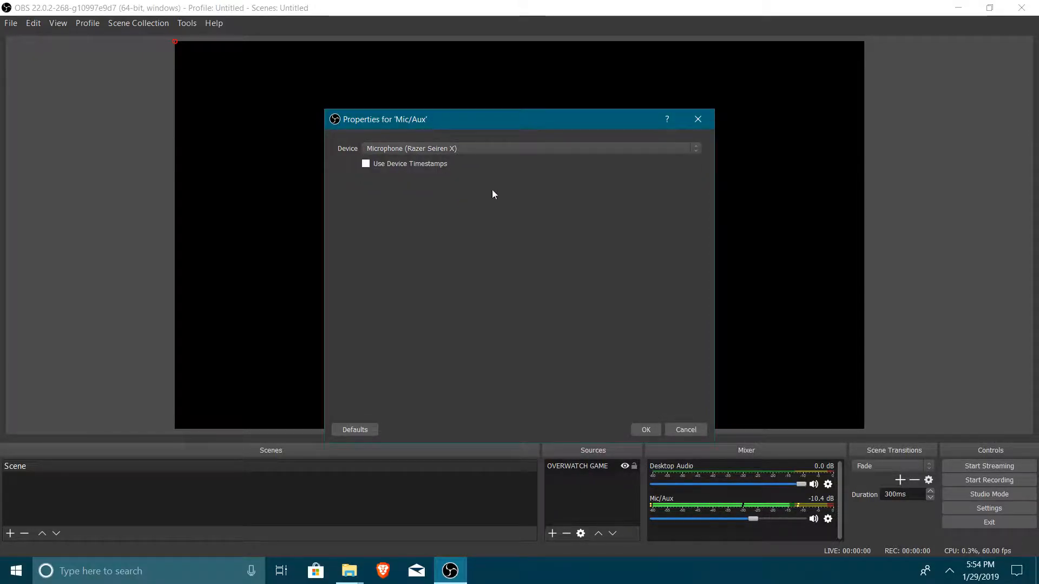
{"action": "left_click", "coordinate": [644, 429]}
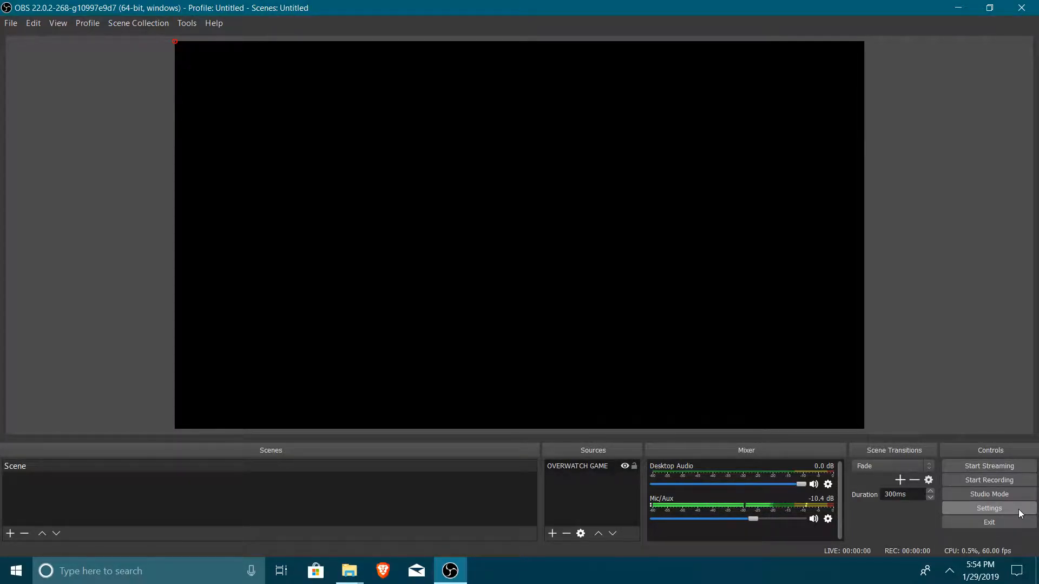
Open the application settings and set the source snap sensitivity to 9.5 in the general options.
{"action": "left_click", "coordinate": [965, 508]}
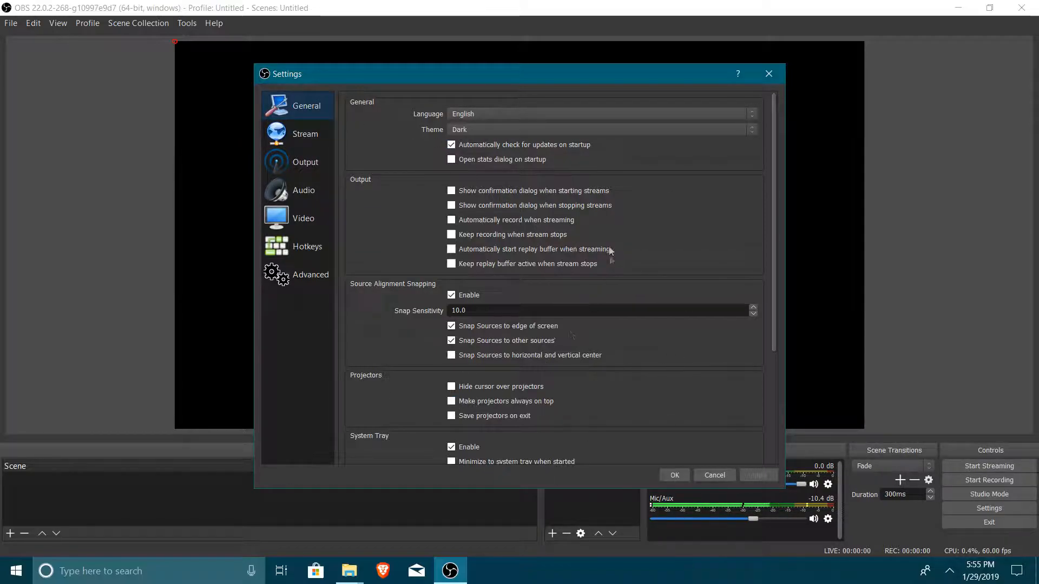
{"action": "scroll", "coordinate": [610, 260], "scroll_direction": "down", "scroll_amount": 5}
{"action": "scroll", "coordinate": [531, 175], "scroll_direction": "up", "scroll_amount": 5}
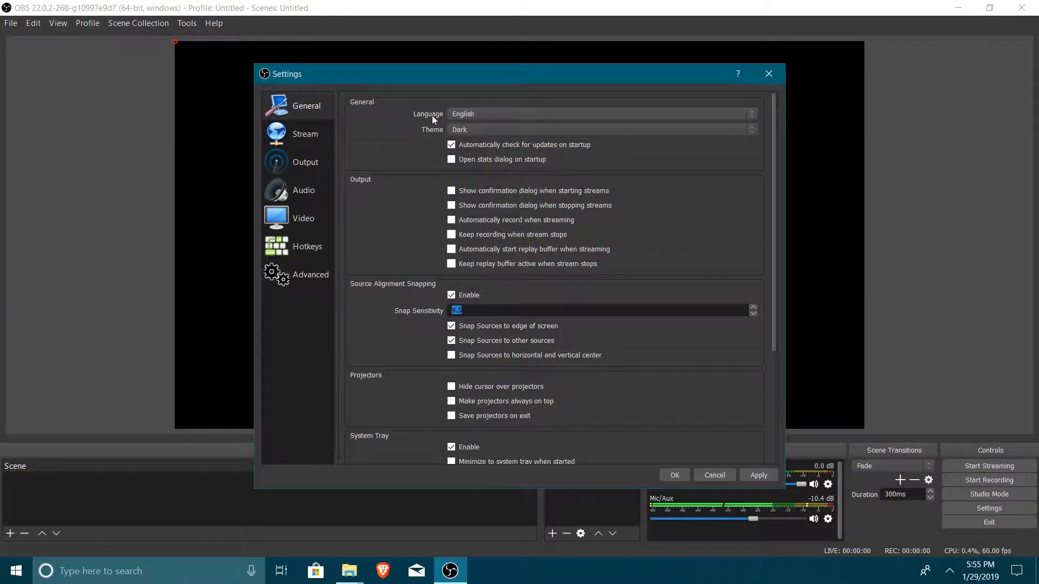
Try the Default theme and switch the interface back to the Dark theme.
{"action": "left_click", "coordinate": [470, 129]}
{"action": "left_click", "coordinate": [475, 158]}
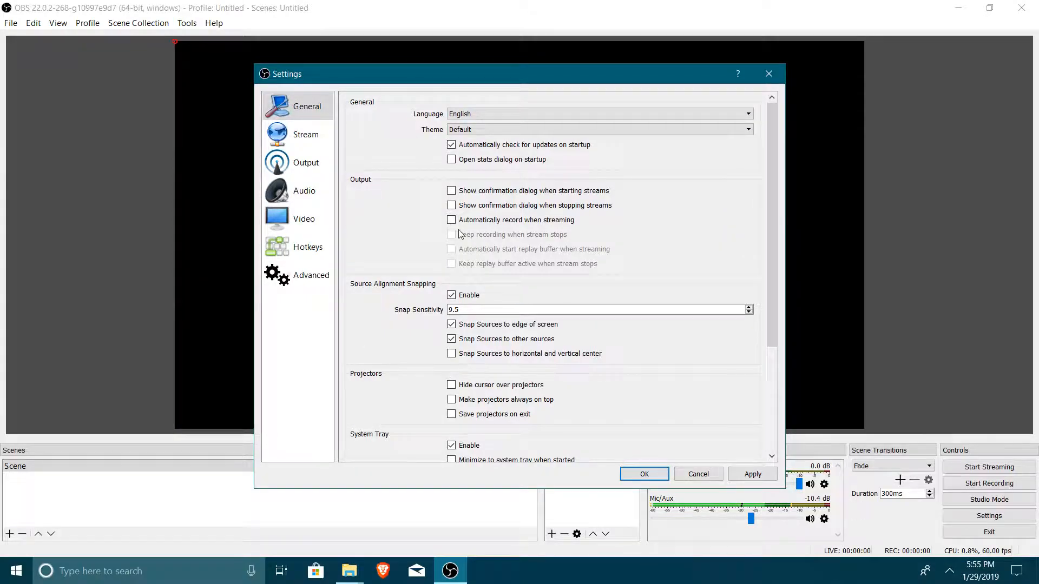
{"action": "left_click", "coordinate": [487, 129]}
{"action": "left_click", "coordinate": [484, 150]}
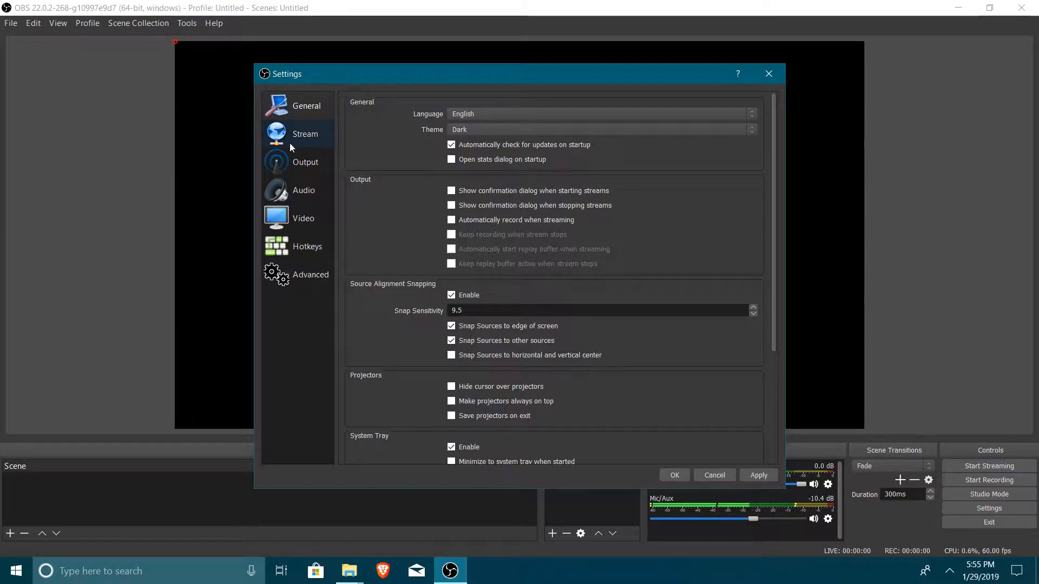
Configure streaming with type Streaming Services, service Twitch and server US East: Atlanta, GA, and apply the stream settings.
{"action": "left_click", "coordinate": [289, 143]}
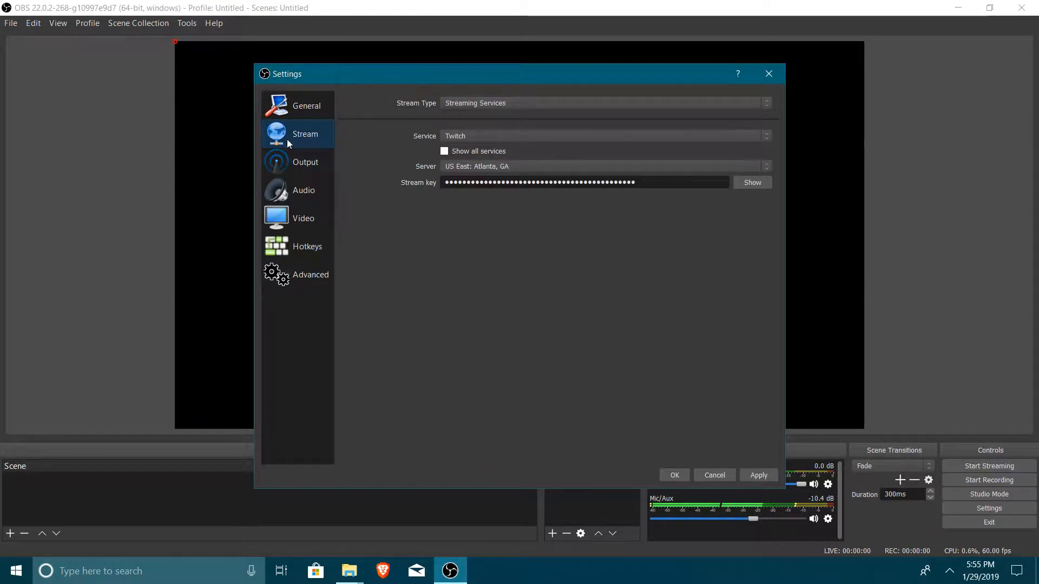
{"action": "left_click", "coordinate": [475, 102]}
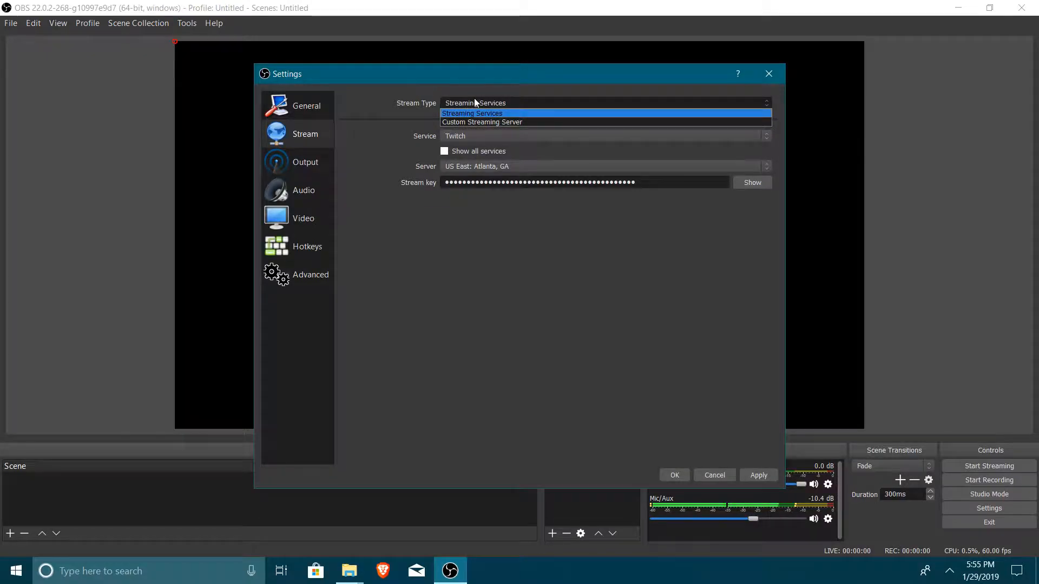
{"action": "left_click", "coordinate": [475, 103]}
{"action": "left_click", "coordinate": [470, 137]}
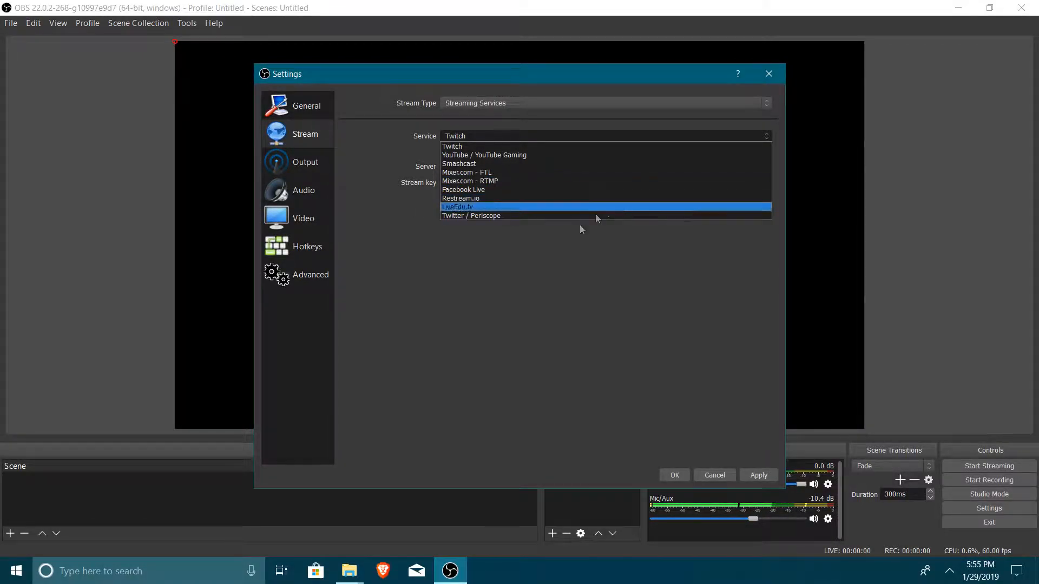
{"action": "left_click", "coordinate": [499, 147]}
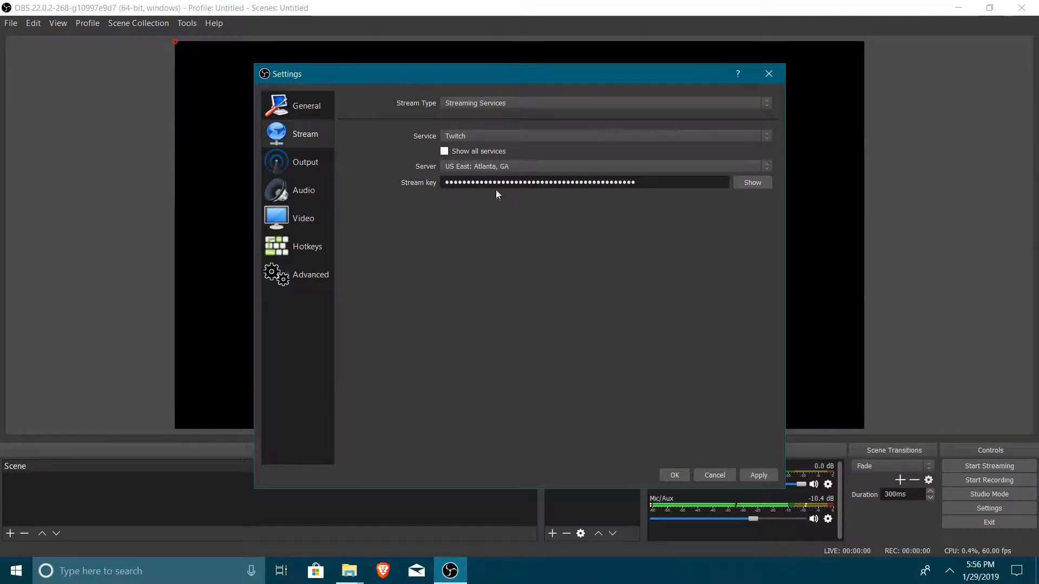
{"action": "left_click", "coordinate": [503, 166]}
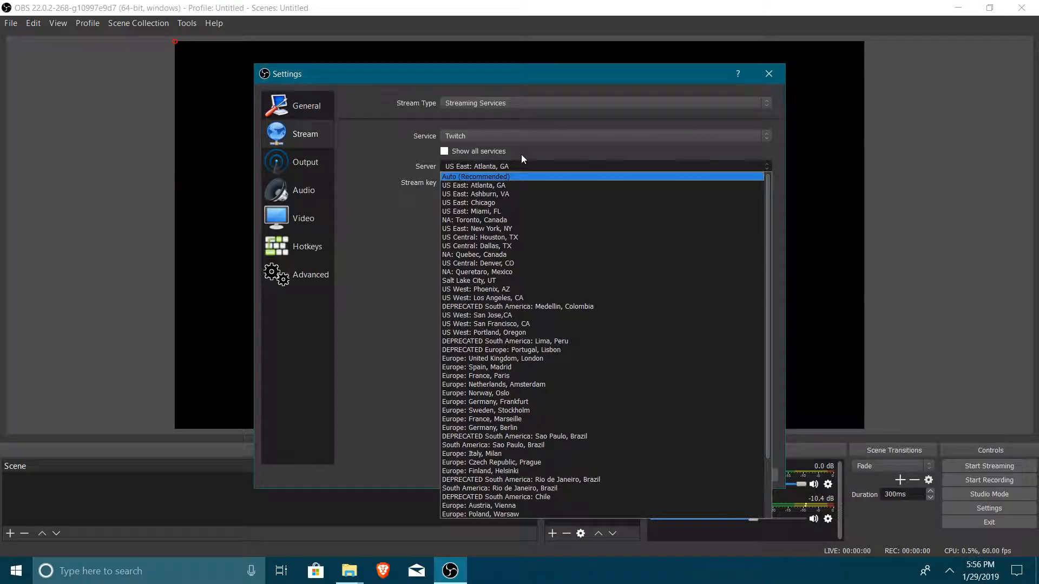
{"action": "left_click", "coordinate": [515, 166]}
{"action": "left_click", "coordinate": [751, 473]}
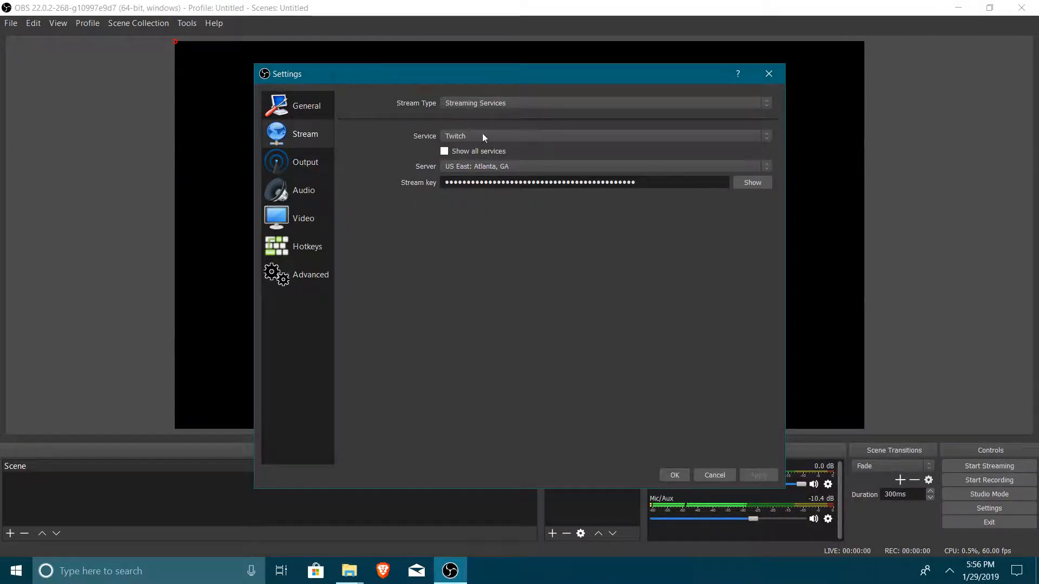
Go to the output settings, look at the Simple output mode, and set the mode to Advanced.
{"action": "left_click", "coordinate": [314, 170]}
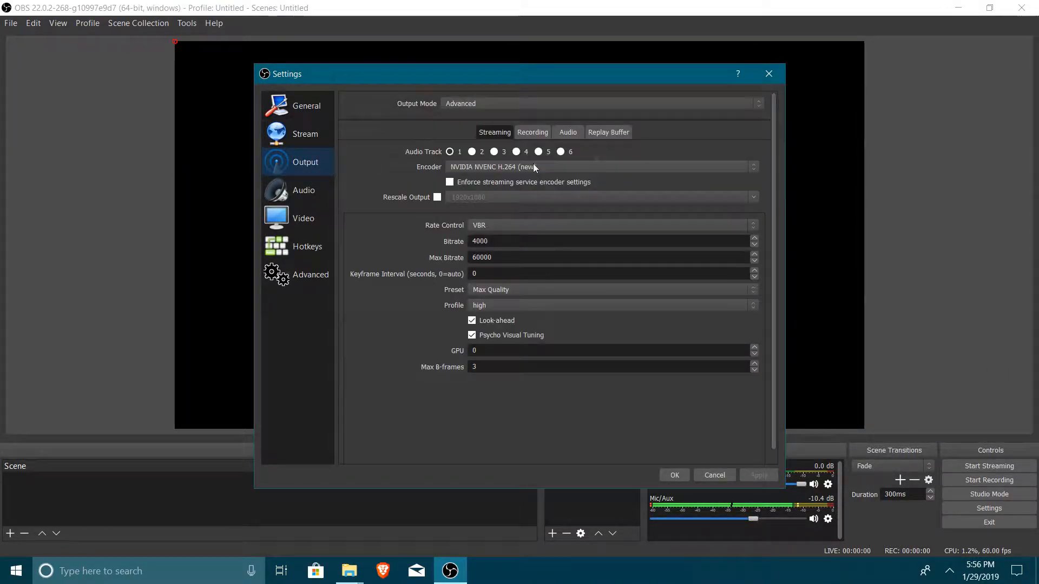
{"action": "left_click", "coordinate": [535, 101]}
{"action": "left_click", "coordinate": [492, 114]}
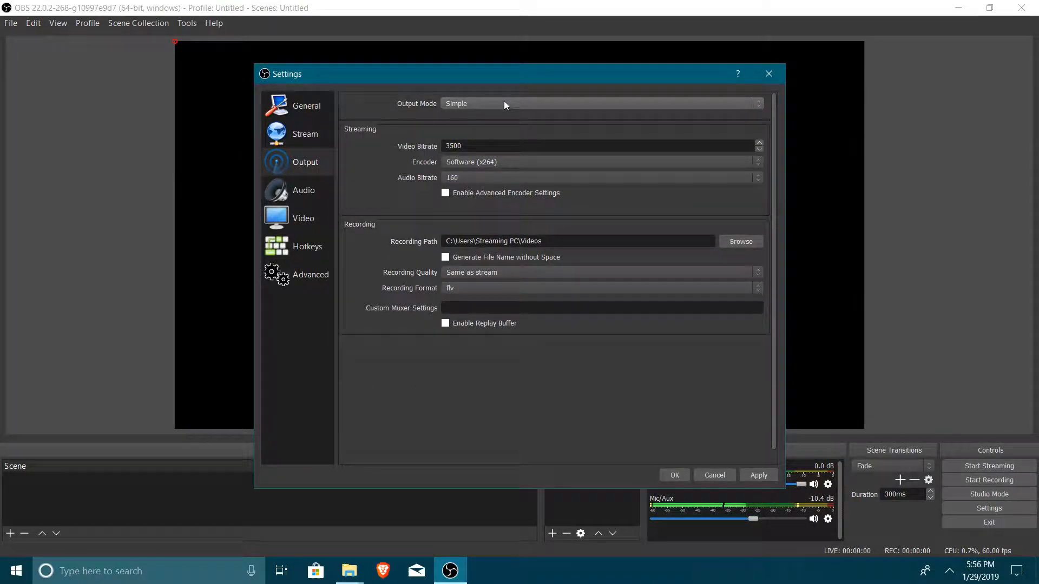
{"action": "left_click", "coordinate": [482, 102]}
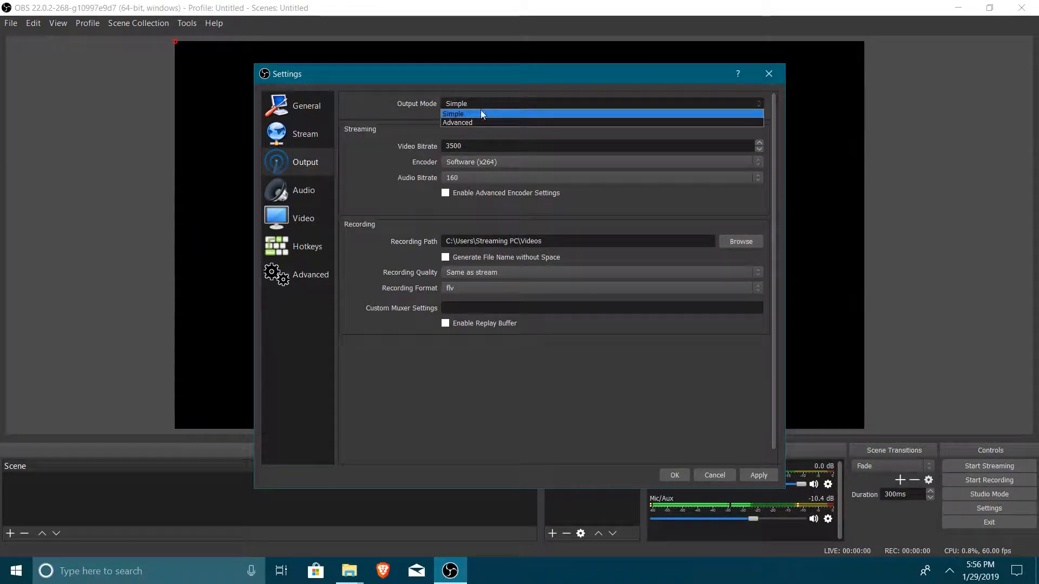
{"action": "left_click", "coordinate": [478, 118]}
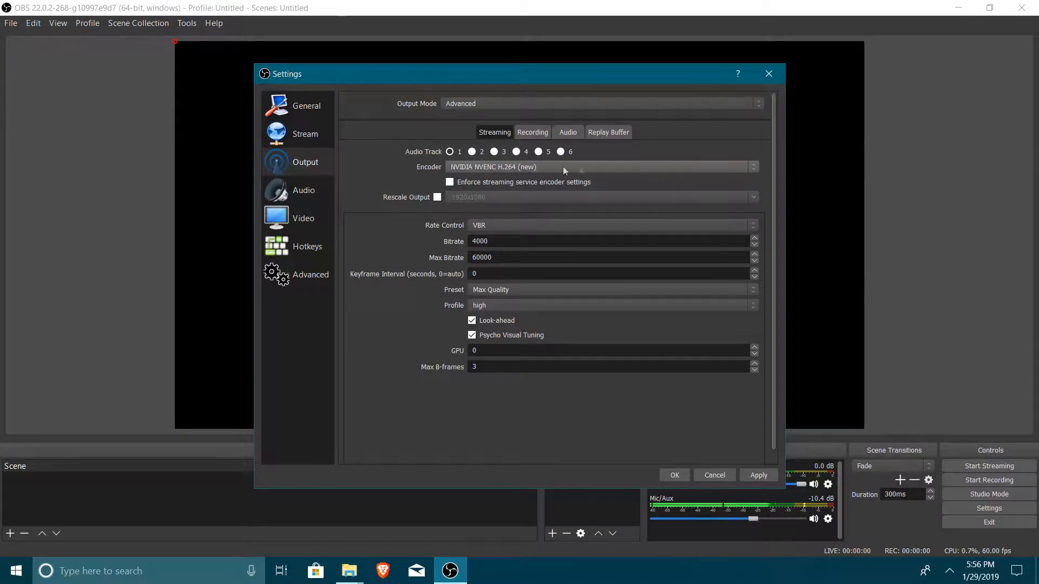
Set the streaming encoder to NVIDIA NVENC H.264 (new) and enable enforcing of the streaming service encoder settings.
{"action": "left_click", "coordinate": [711, 167]}
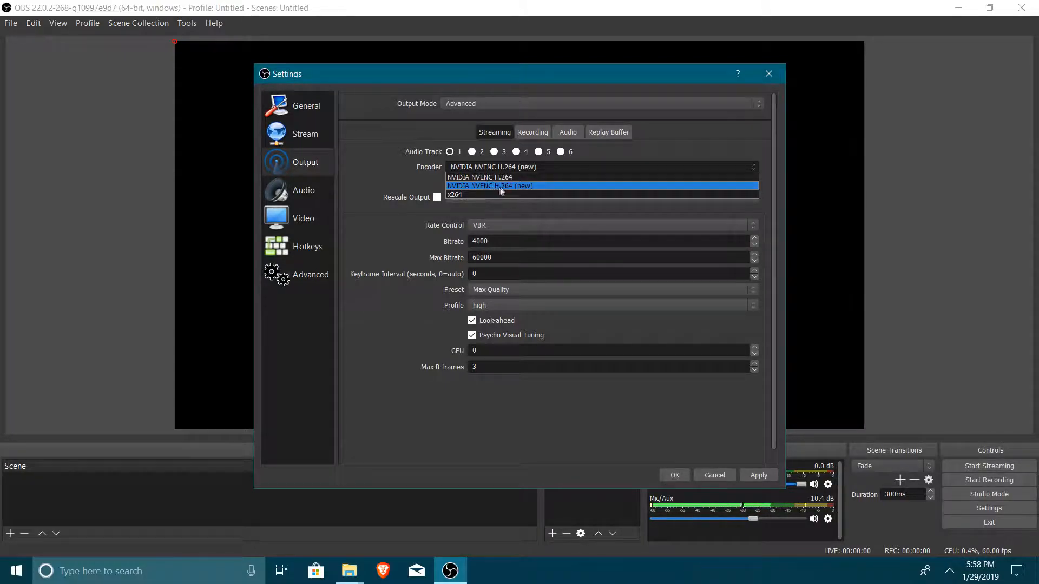
{"action": "left_click", "coordinate": [528, 186]}
{"action": "left_click", "coordinate": [450, 182]}
{"action": "left_click", "coordinate": [450, 183]}
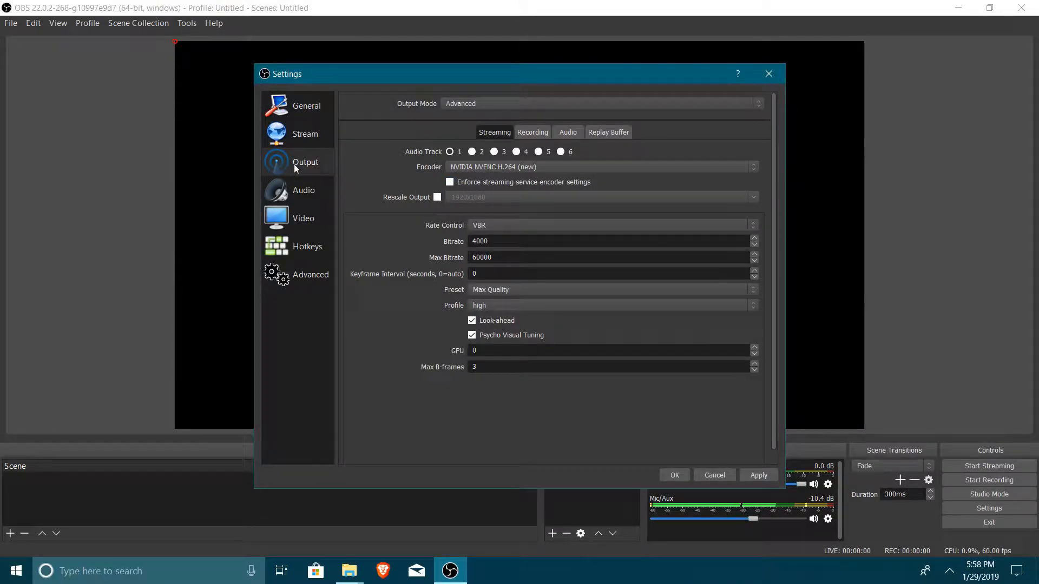
{"action": "left_click", "coordinate": [450, 182]}
Compare the streaming rate control options and set the rate control to VBR.
{"action": "left_click", "coordinate": [535, 225]}
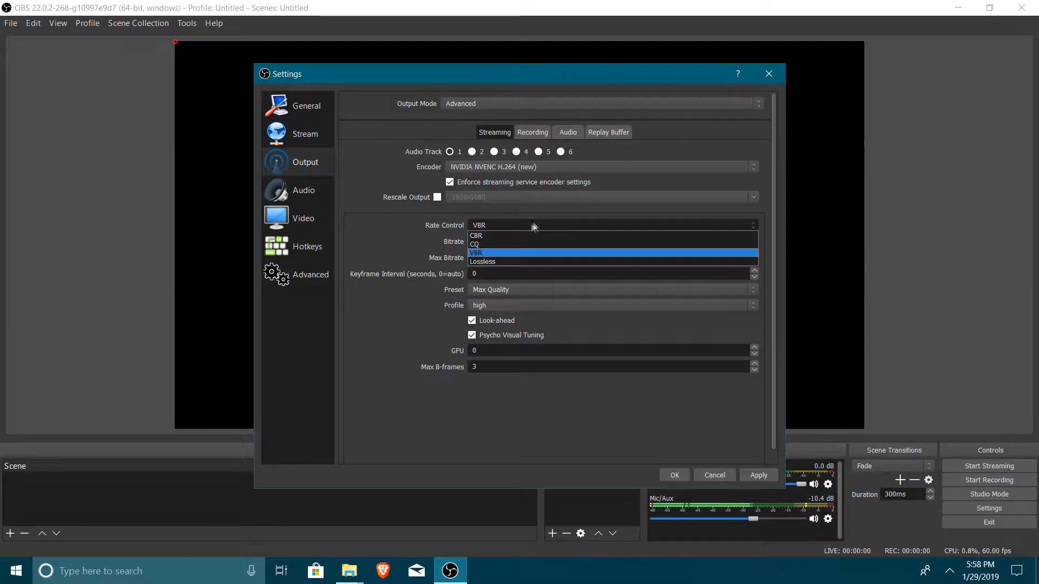
{"action": "left_click", "coordinate": [490, 252]}
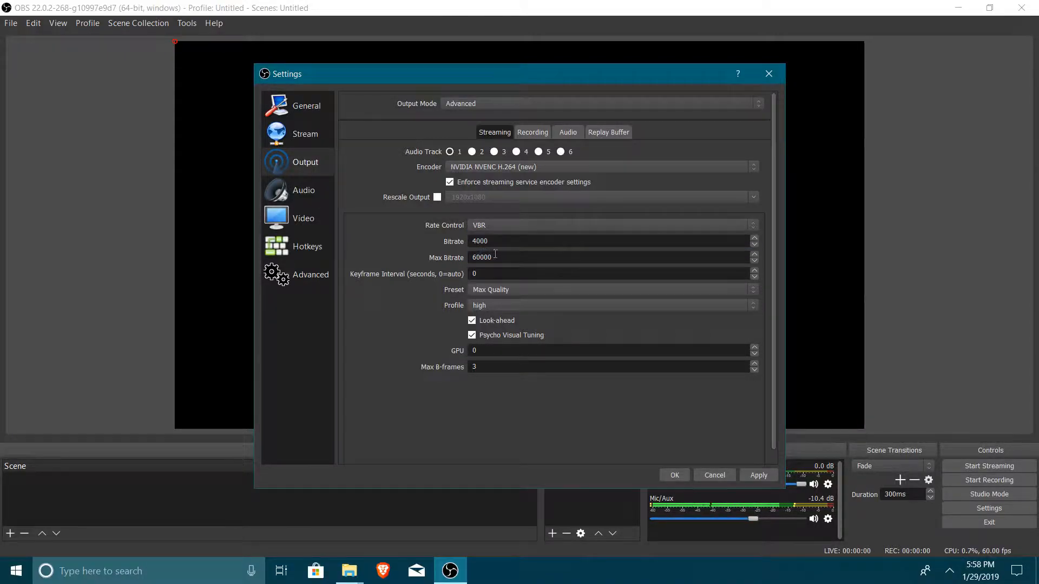
{"action": "left_click", "coordinate": [505, 227]}
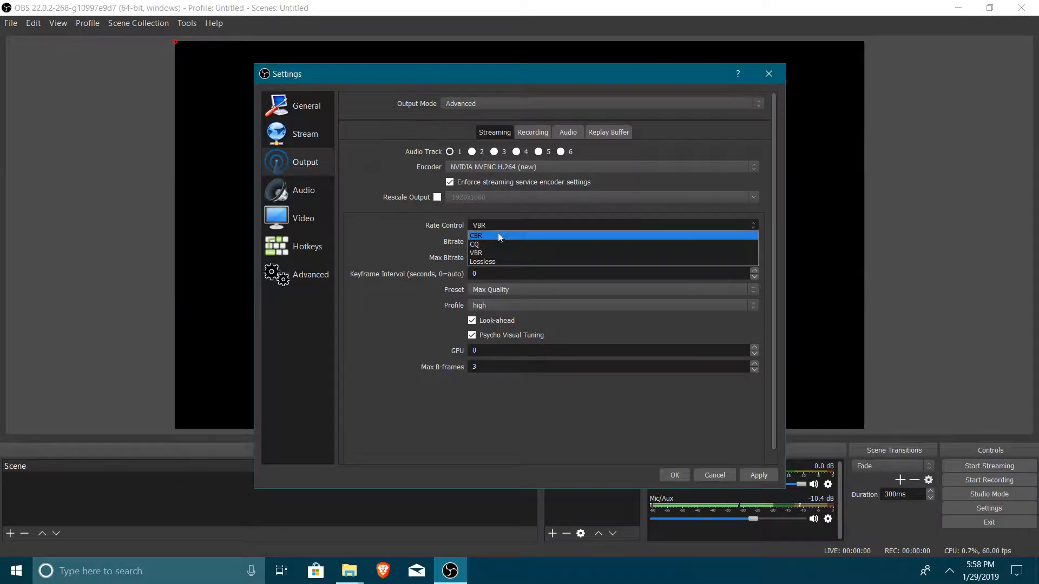
{"action": "left_click", "coordinate": [498, 235]}
{"action": "left_click", "coordinate": [496, 228]}
{"action": "left_click", "coordinate": [497, 255]}
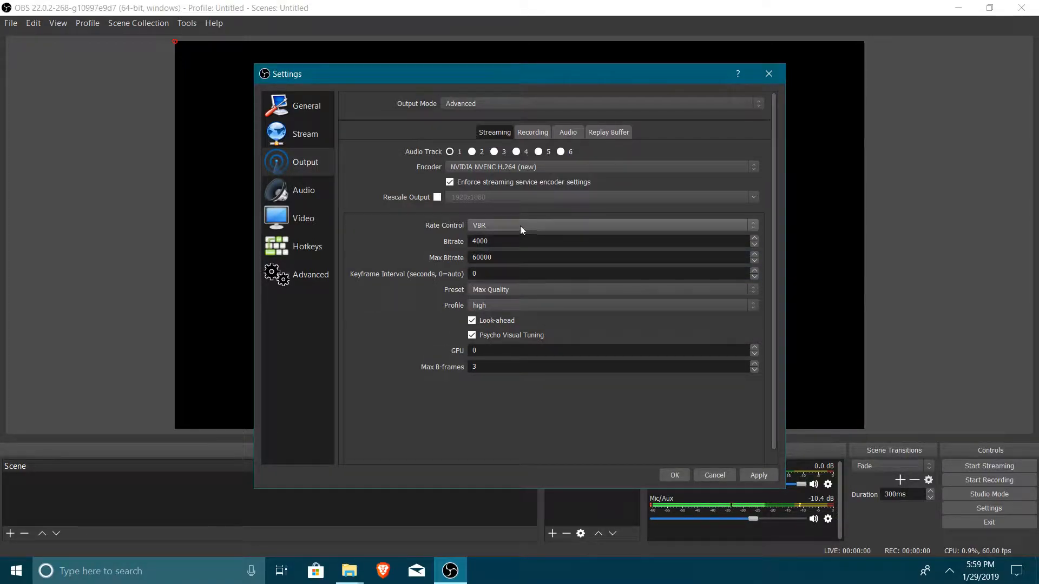
{"action": "left_click", "coordinate": [474, 224]}
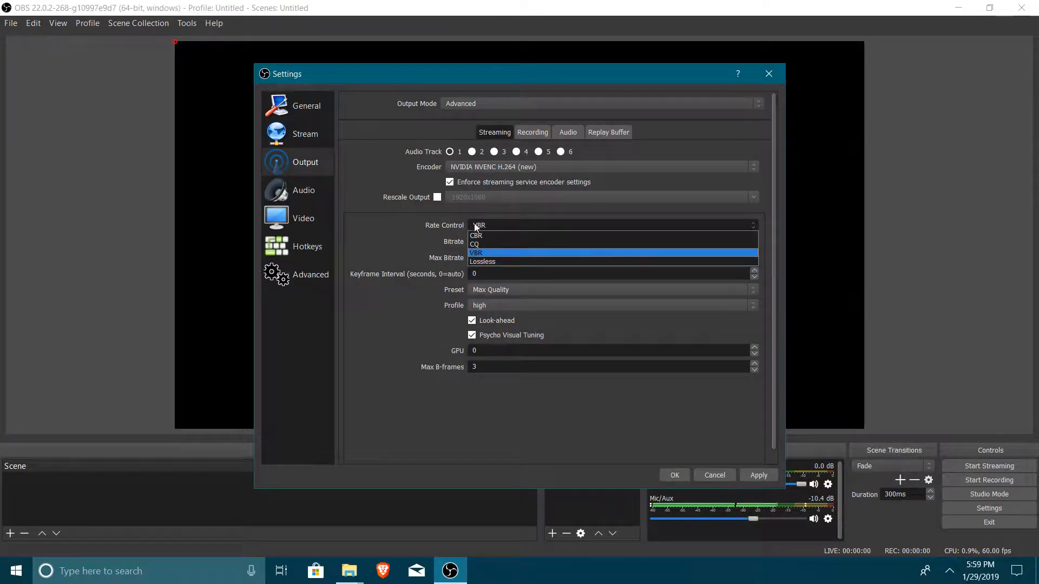
{"action": "left_click", "coordinate": [478, 251]}
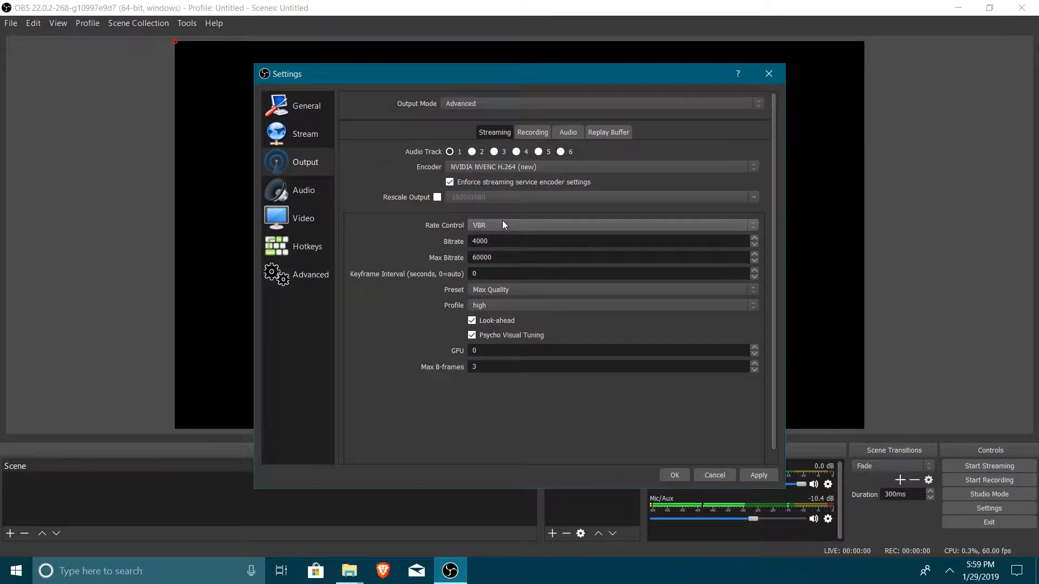
Set the streaming bitrate to 4000 and the max bitrate to 6000.
{"action": "double_click", "coordinate": [497, 241]}
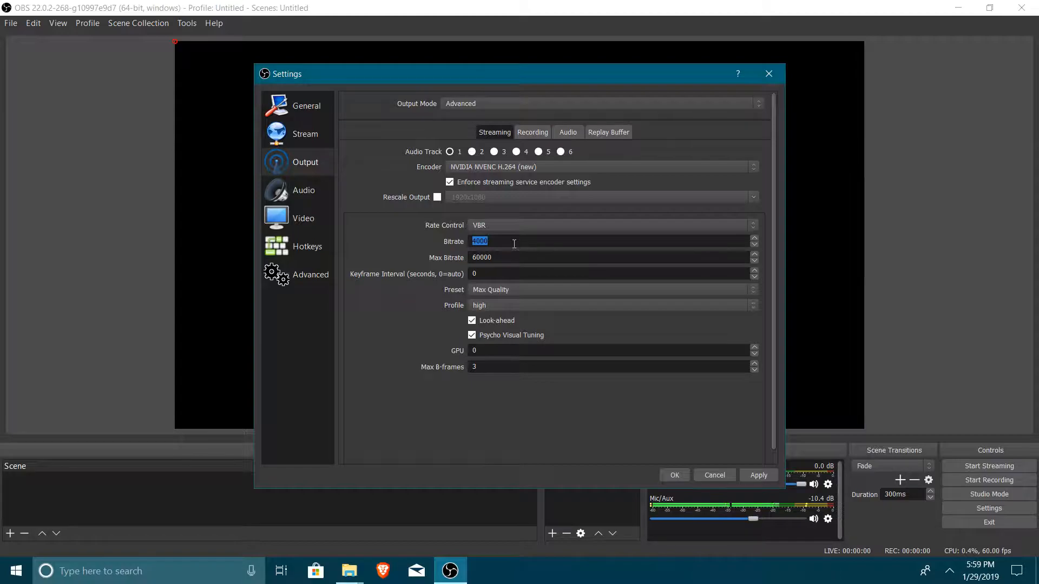
{"action": "key", "text": "Tab"}
{"action": "double_click", "coordinate": [514, 242]}
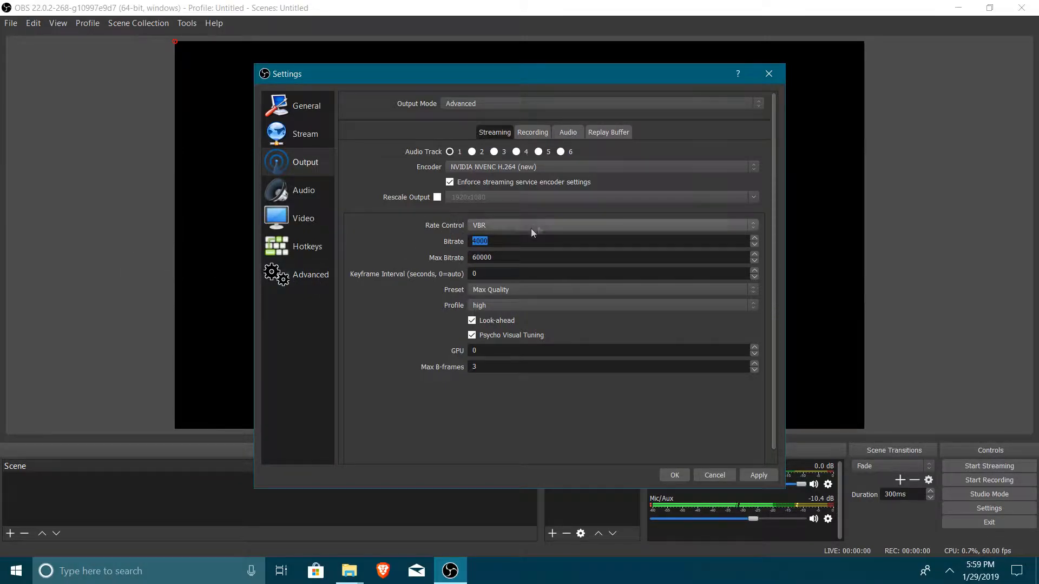
{"action": "type", "text": "4000"}
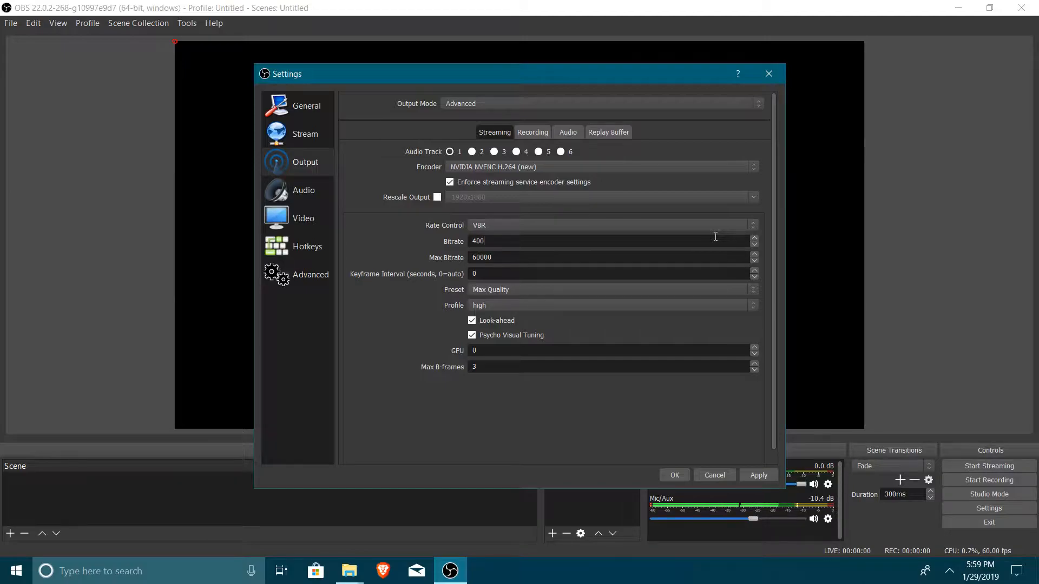
{"action": "left_click", "coordinate": [499, 240]}
{"action": "key", "text": "Tab"}
{"action": "type", "text": "6000"}
Set the keyframe interval to 2 seconds with the Max Quality preset, keeping the profile at high.
{"action": "left_click", "coordinate": [490, 275]}
{"action": "left_click_drag", "start_coordinate": [490, 275], "coordinate": [419, 265]}
{"action": "type", "text": "2"}
{"action": "left_click", "coordinate": [563, 291]}
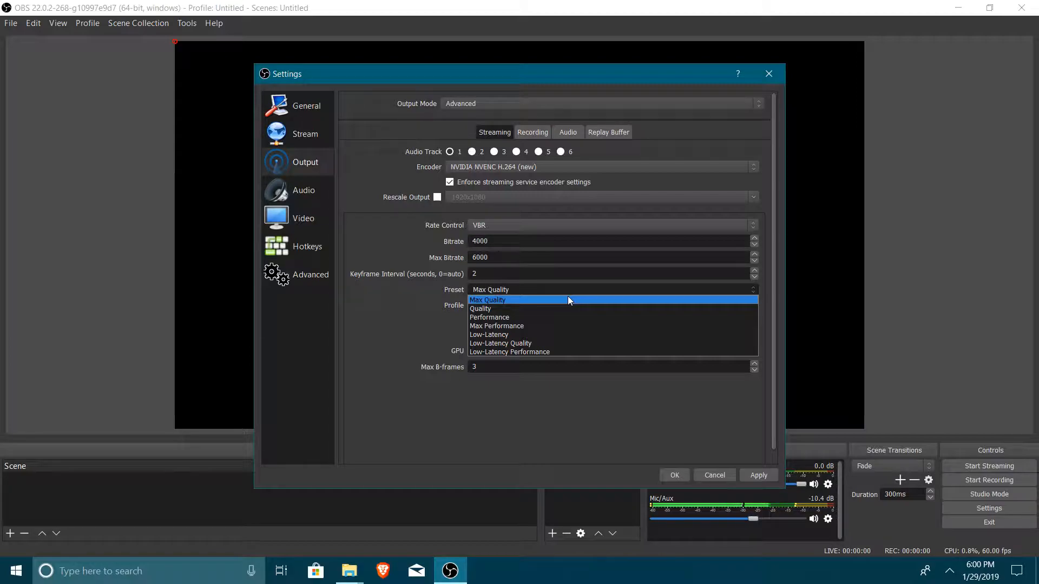
{"action": "left_click", "coordinate": [497, 299]}
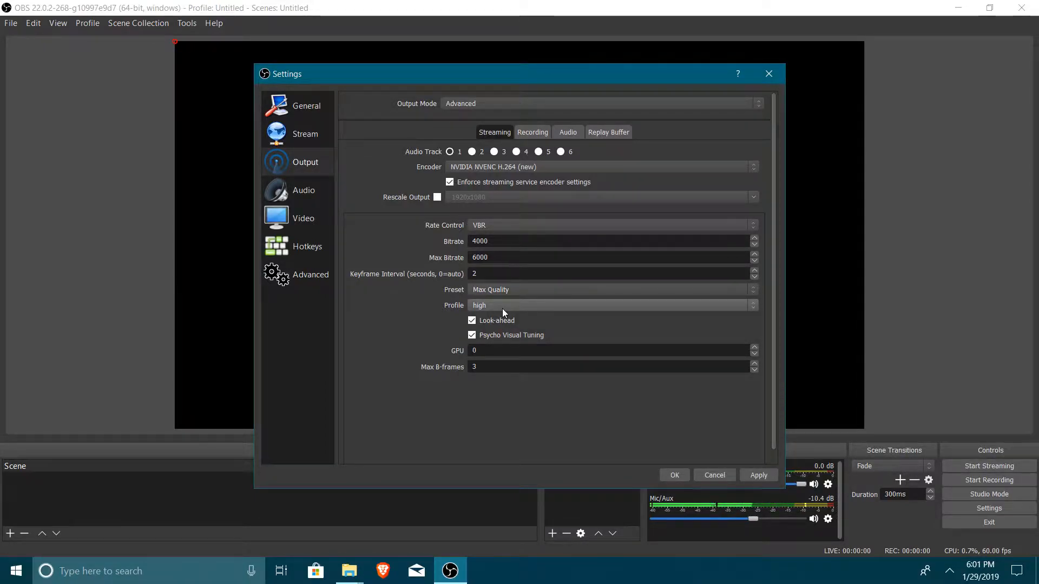
{"action": "left_click", "coordinate": [490, 306]}
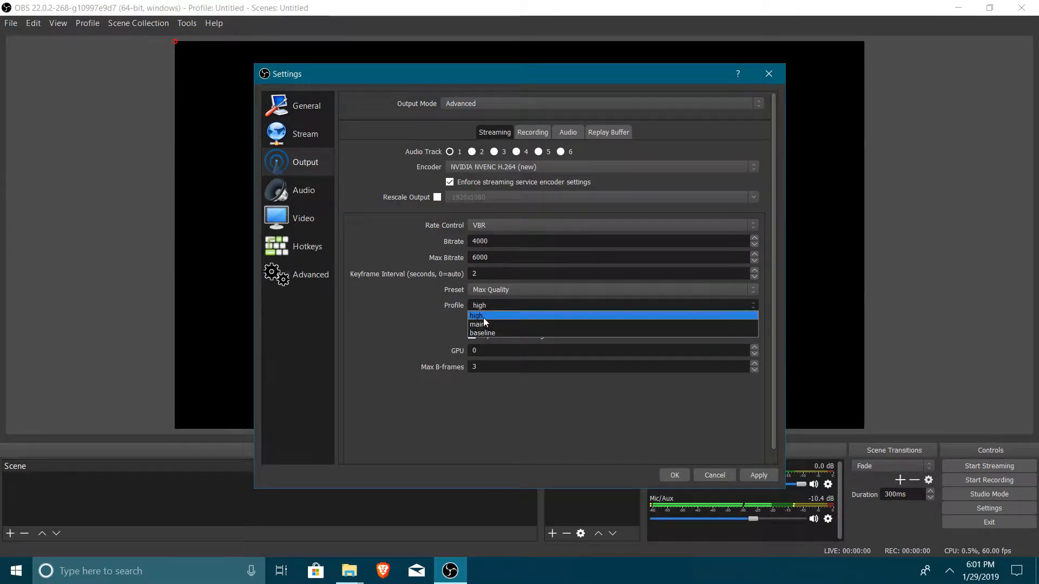
{"action": "key", "text": "Escape"}
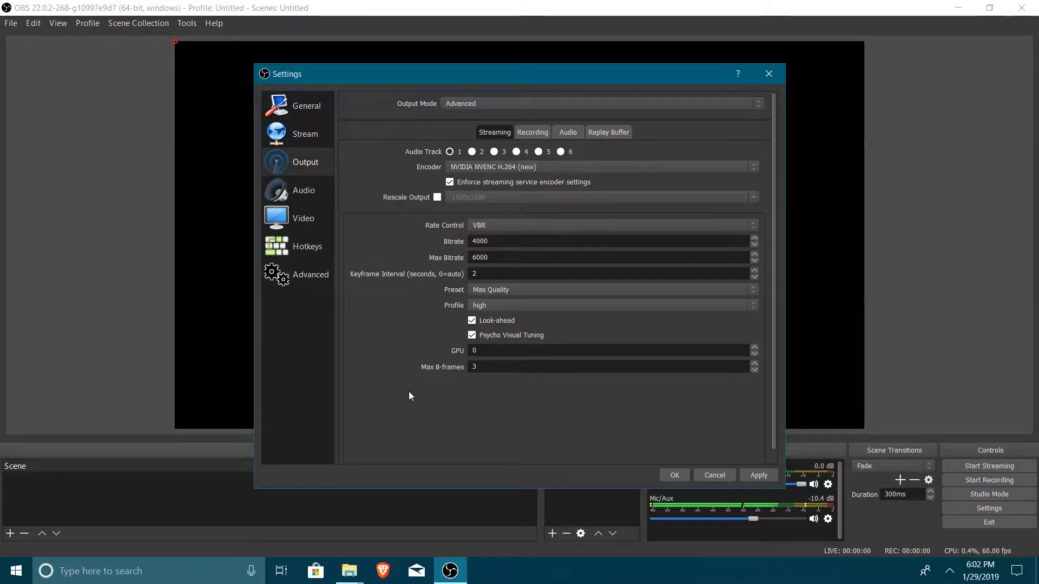
Keep the GPU at 0, set Max B-frames to 3, and apply the output settings.
{"action": "left_click", "coordinate": [753, 347]}
{"action": "left_click", "coordinate": [754, 347]}
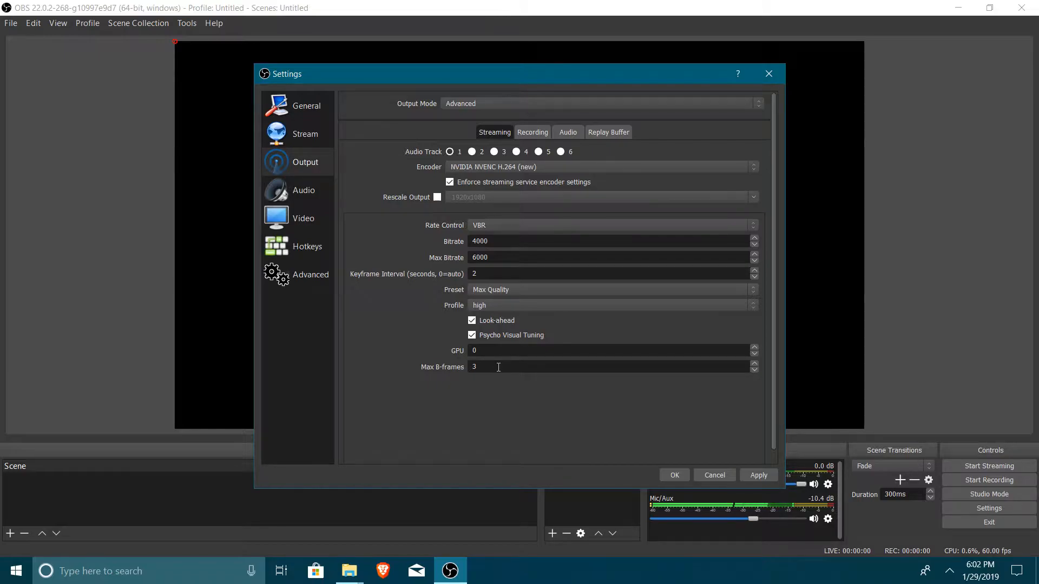
{"action": "left_click_drag", "start_coordinate": [489, 369], "coordinate": [412, 355]}
{"action": "type", "text": "2"}
{"action": "key", "text": "BackSpace"}
{"action": "type", "text": "3"}
{"action": "key", "text": "BackSpace"}
{"action": "type", "text": "2"}
{"action": "key", "text": "BackSpace"}
{"action": "type", "text": "3"}
{"action": "left_click", "coordinate": [758, 475]}
In the audio settings, keep the sample rate at 44.1khz and the channels at 5.1.
{"action": "left_click", "coordinate": [303, 190]}
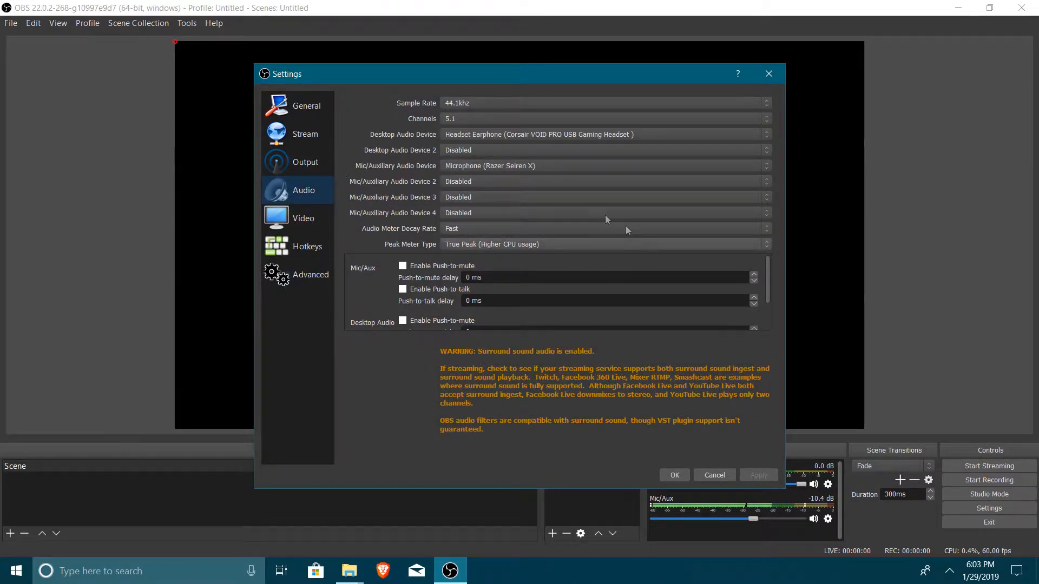
{"action": "left_click", "coordinate": [477, 102]}
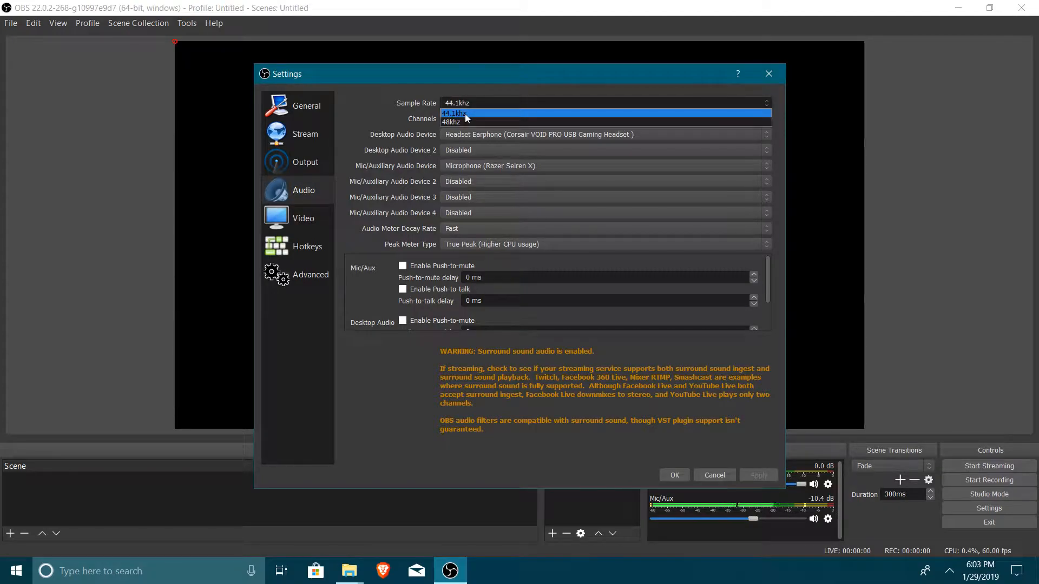
{"action": "left_click", "coordinate": [466, 114]}
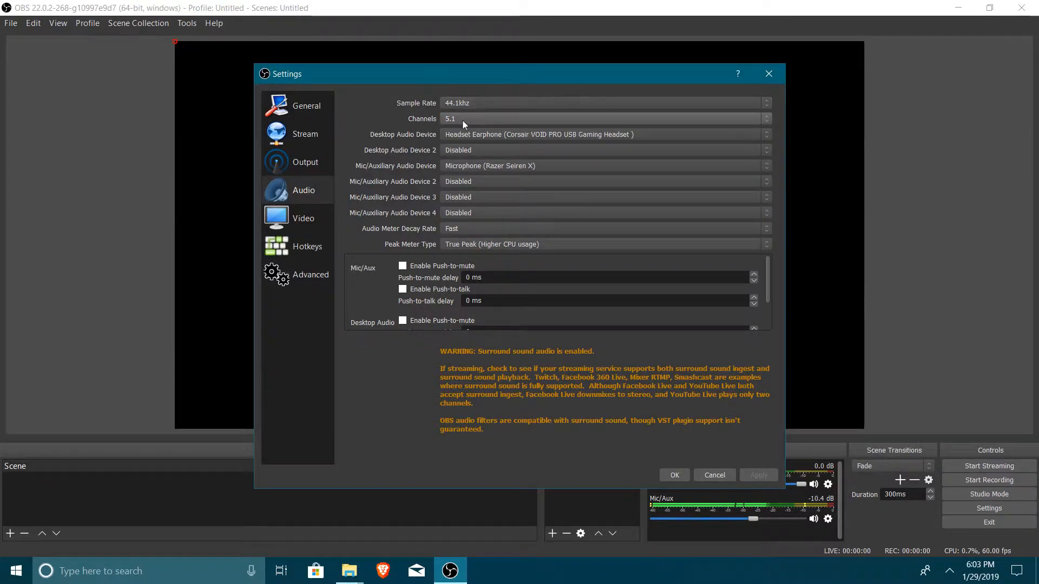
{"action": "left_click", "coordinate": [462, 119]}
{"action": "left_click", "coordinate": [457, 172]}
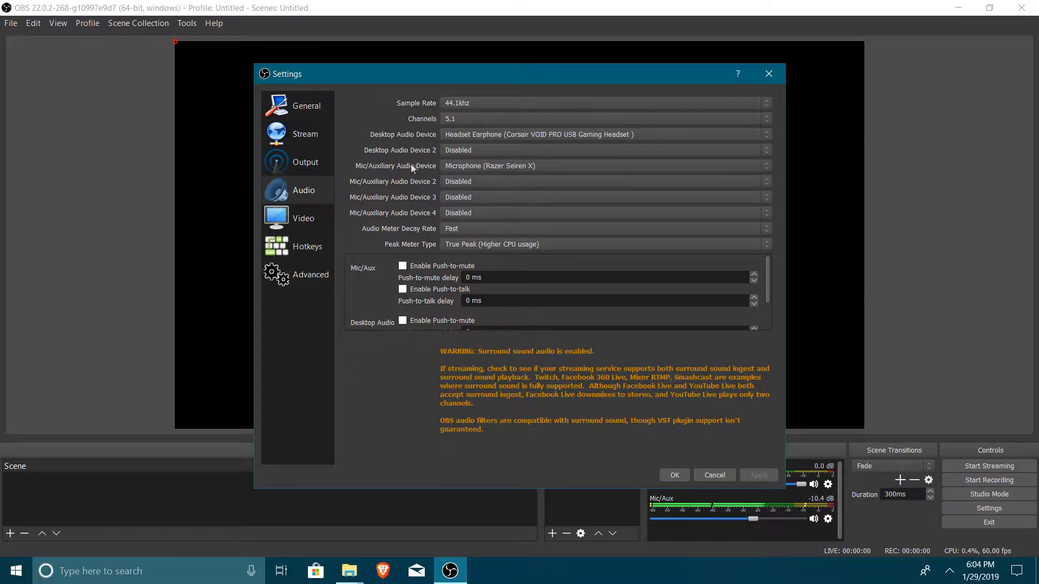
{"action": "left_click", "coordinate": [466, 115]}
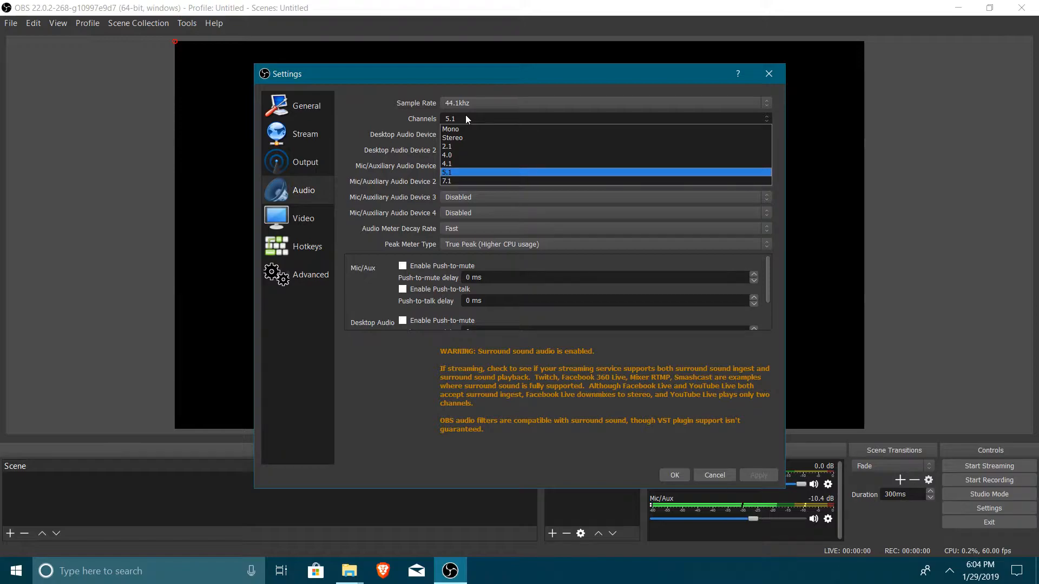
{"action": "left_click", "coordinate": [464, 115]}
{"action": "left_click", "coordinate": [462, 101]}
{"action": "left_click", "coordinate": [462, 100]}
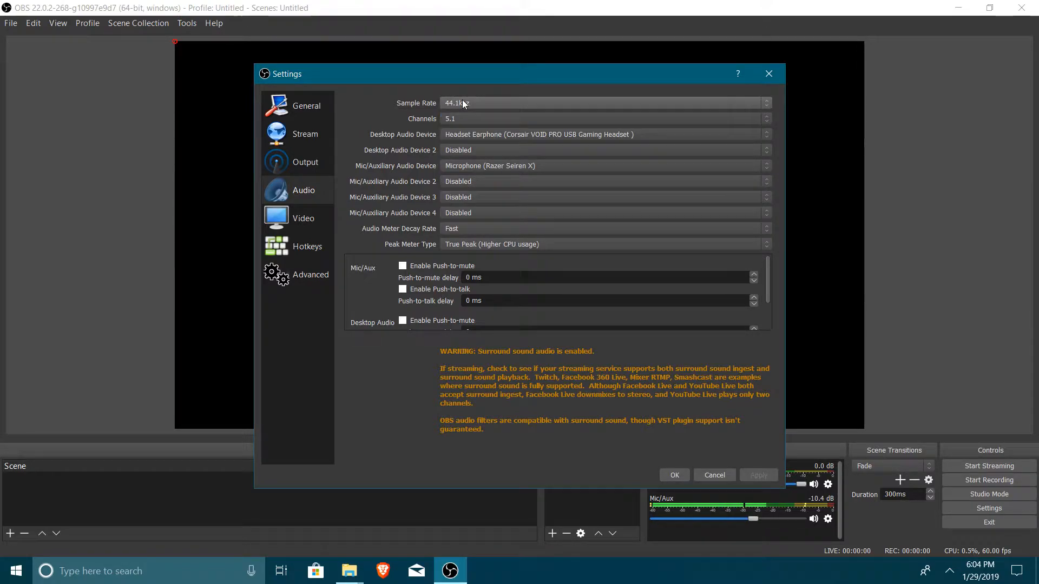
Select the Corsair VOID PRO headset earphone as the desktop audio device and the Razer Seiren X microphone as the mic/auxiliary device.
{"action": "left_click", "coordinate": [480, 133]}
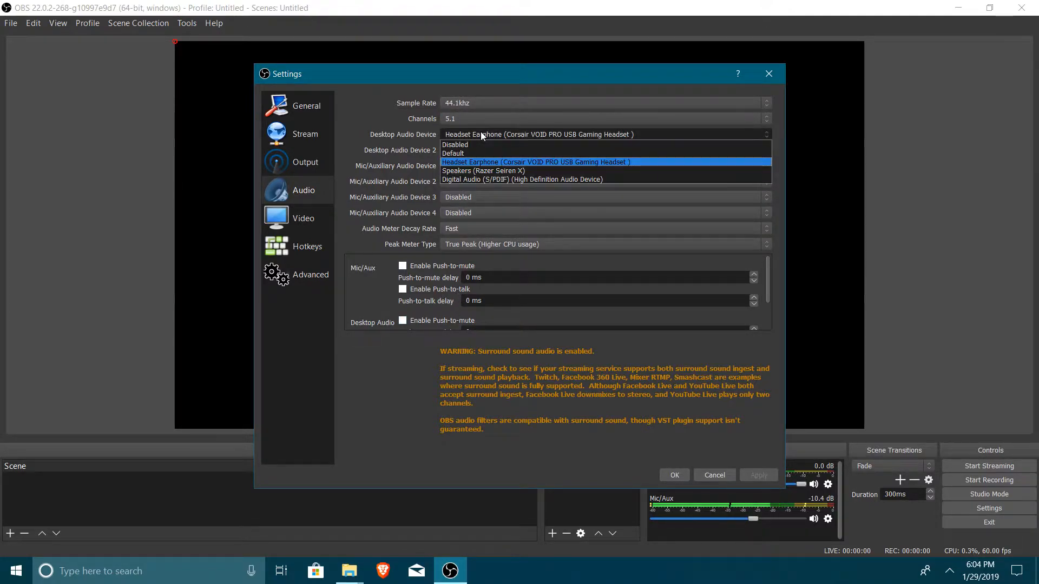
{"action": "left_click", "coordinate": [492, 163]}
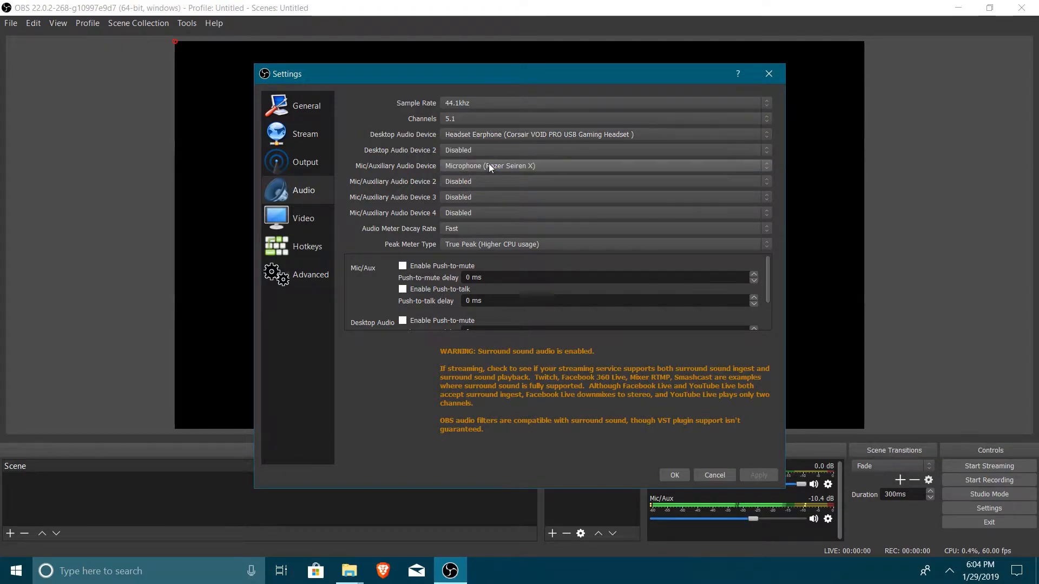
{"action": "left_click", "coordinate": [484, 166]}
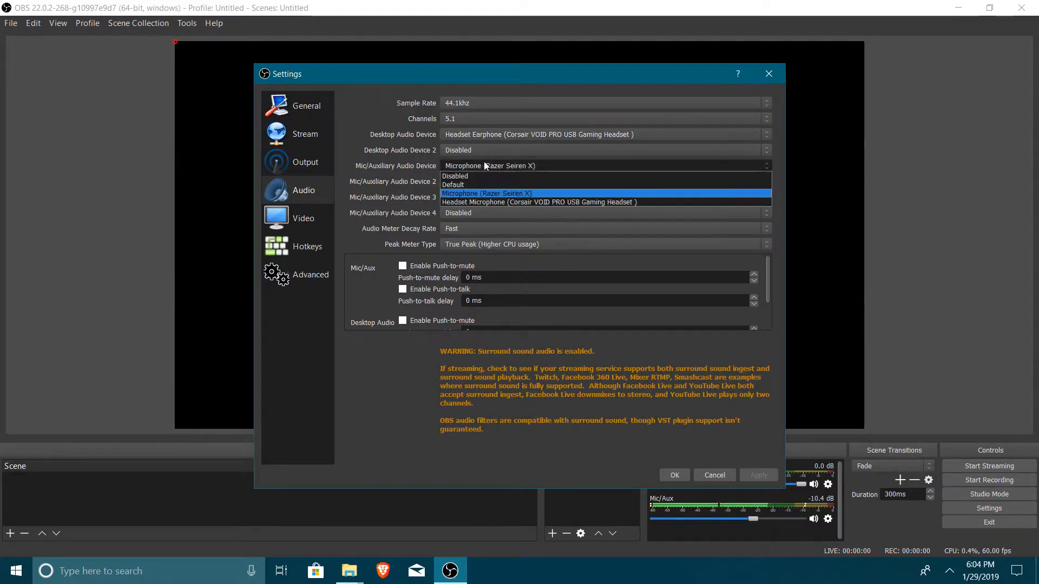
{"action": "left_click", "coordinate": [480, 193]}
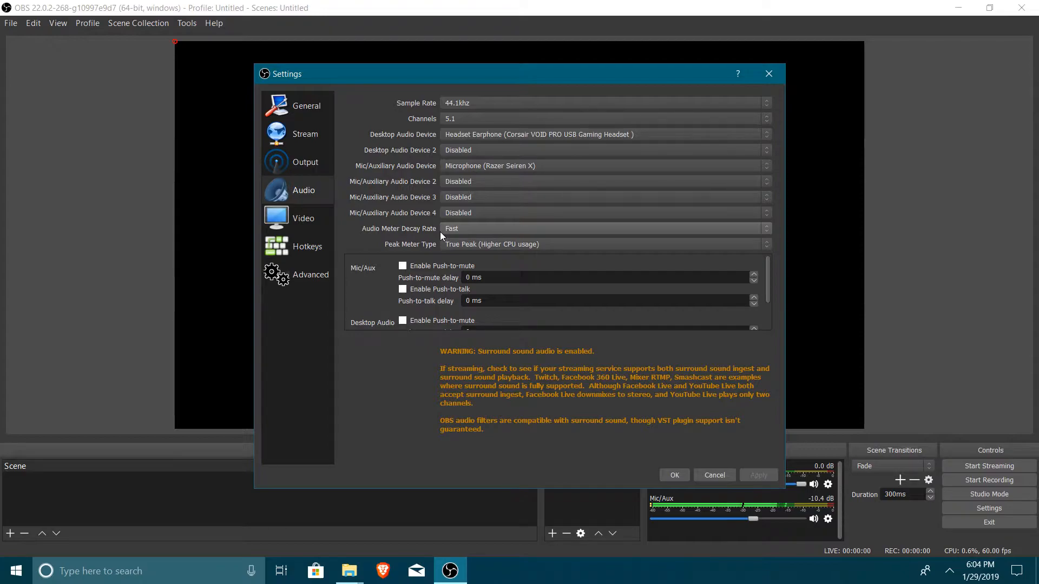
{"action": "scroll", "coordinate": [489, 282], "scroll_direction": "down", "scroll_amount": 2}
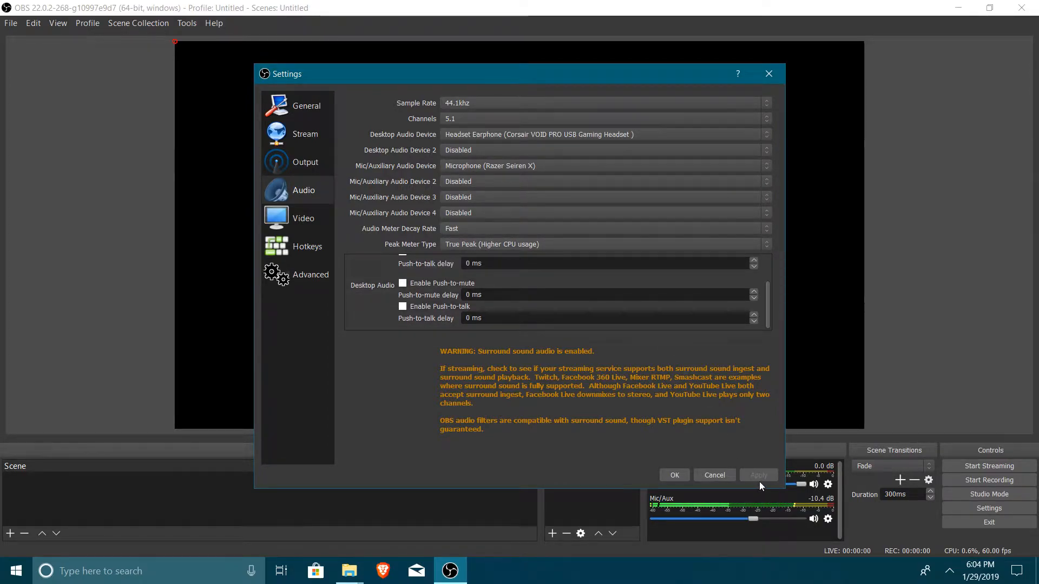
In the video settings, set the output (scaled) resolution to 1600X900, keeping the base canvas at 1920x1080.
{"action": "left_click", "coordinate": [313, 231]}
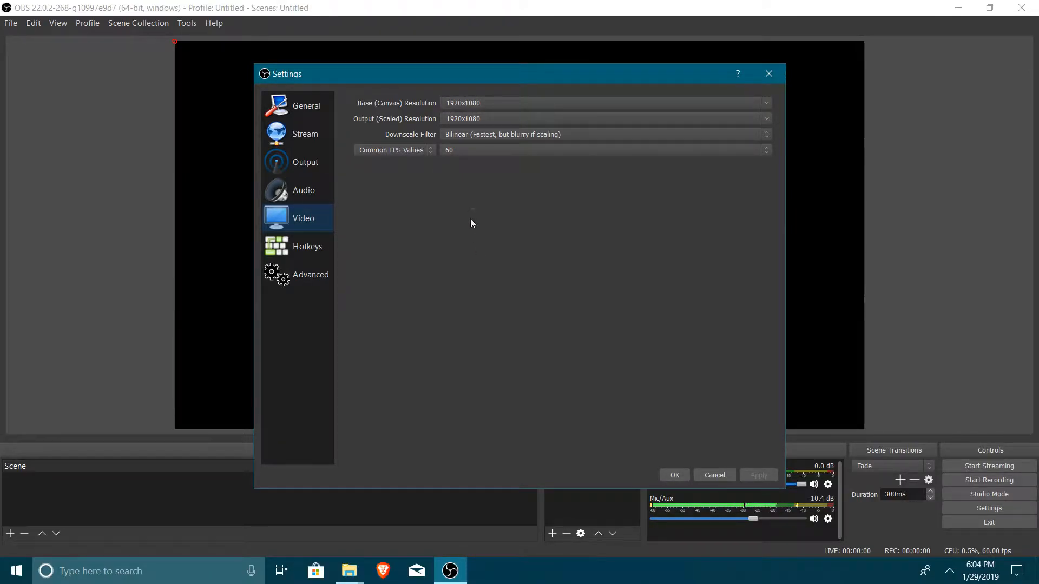
{"action": "left_click", "coordinate": [494, 103]}
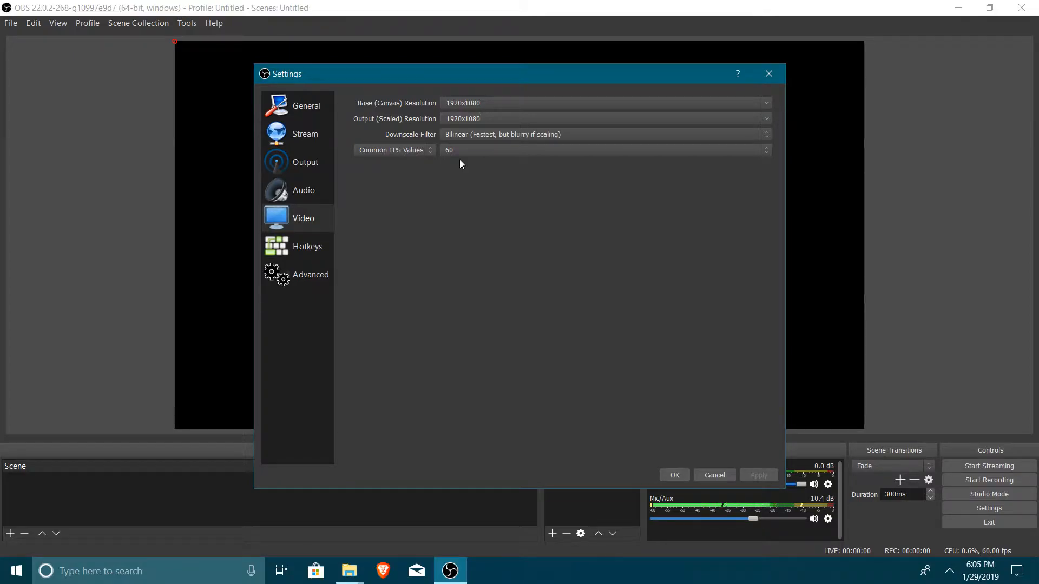
{"action": "double_click", "coordinate": [509, 123]}
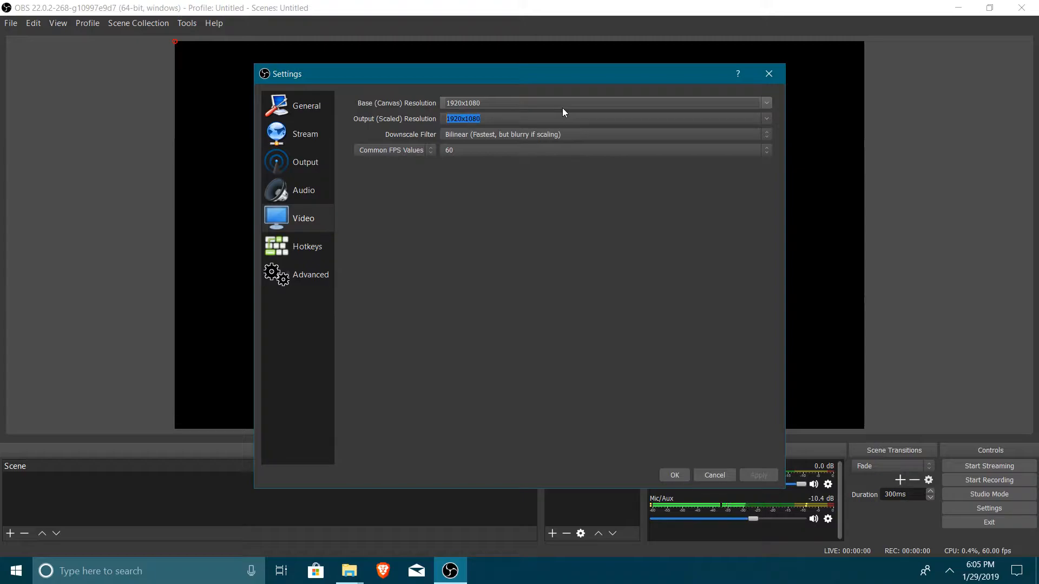
{"action": "type", "text": "1600X900"}
{"action": "left_click", "coordinate": [499, 121]}
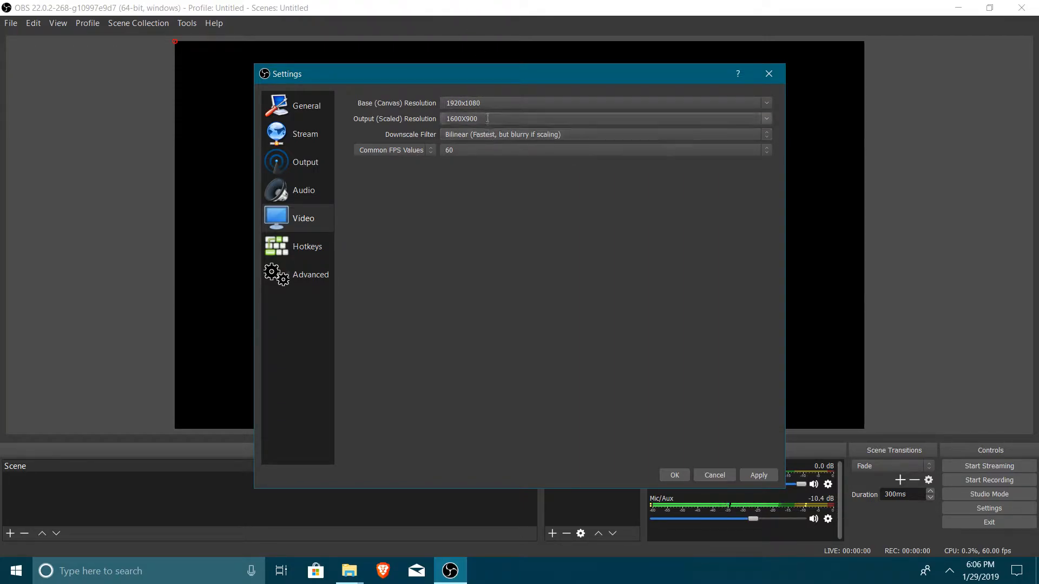
Set the downscale filter to Lanczos (Sharpened scaling, 32 samples).
{"action": "left_click", "coordinate": [494, 134]}
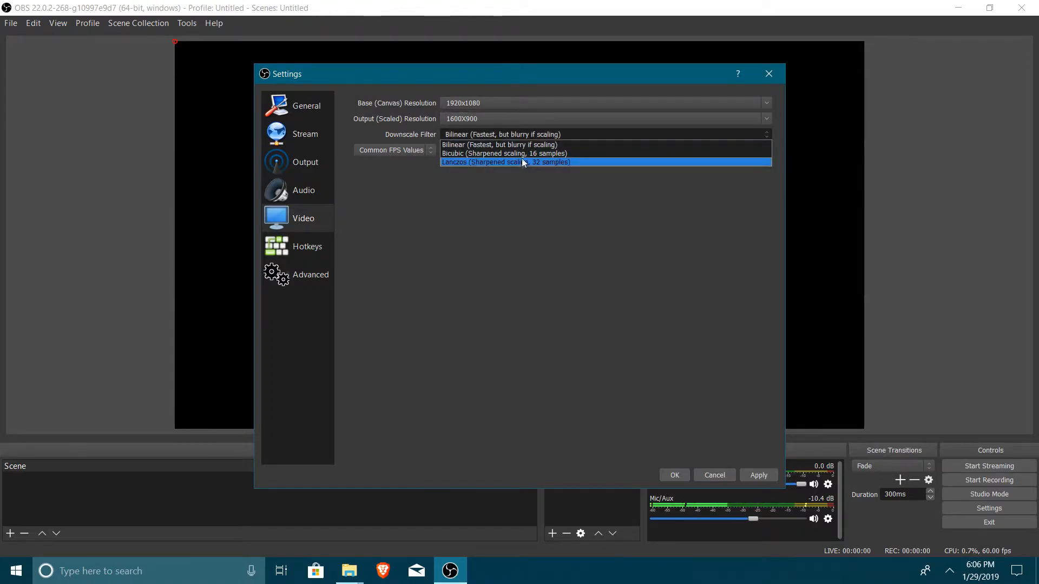
{"action": "left_click", "coordinate": [492, 162]}
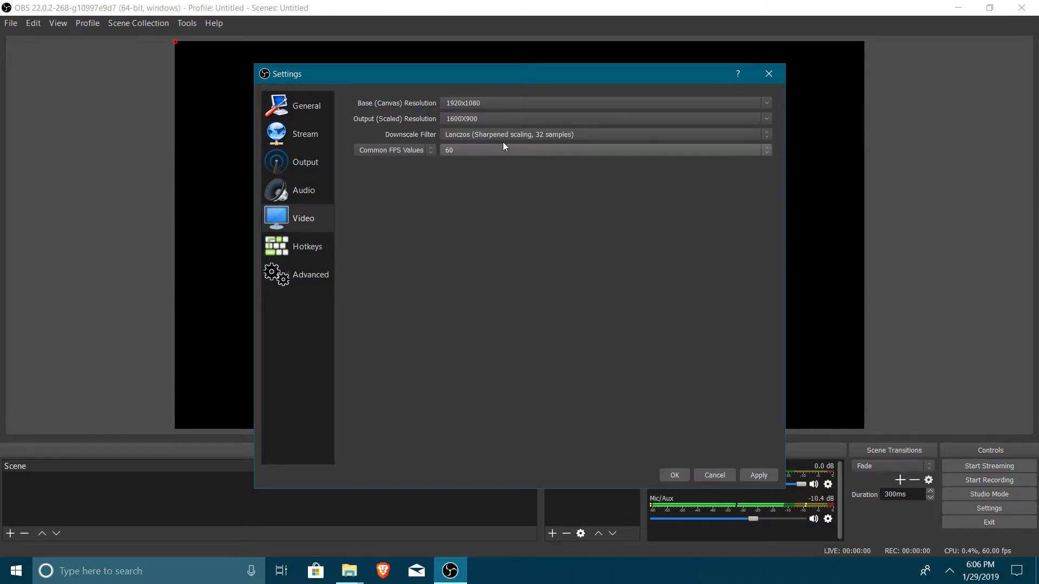
{"action": "left_click", "coordinate": [578, 138]}
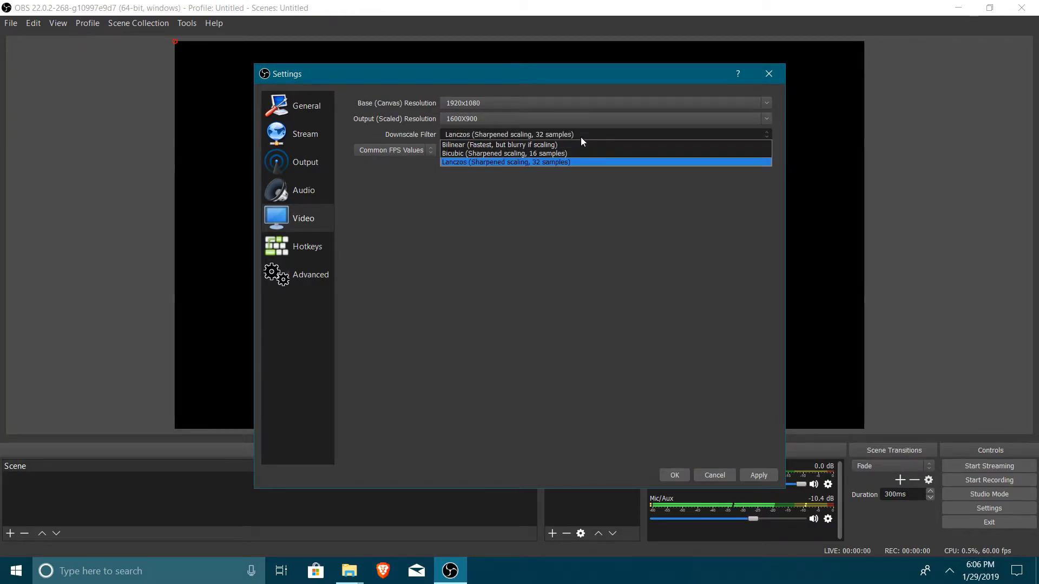
{"action": "left_click", "coordinate": [511, 164]}
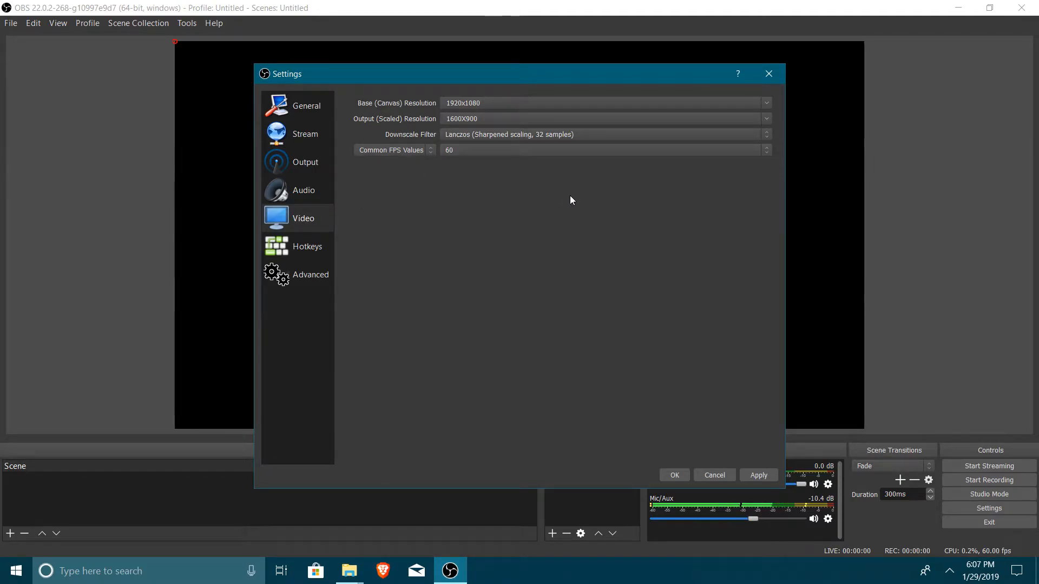
{"action": "left_click", "coordinate": [464, 134]}
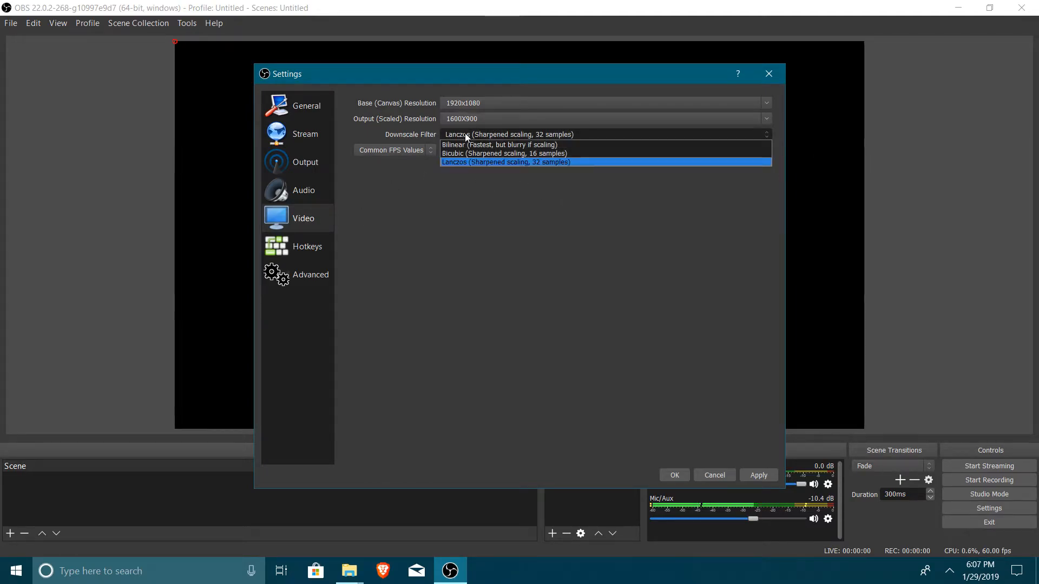
{"action": "left_click", "coordinate": [470, 164]}
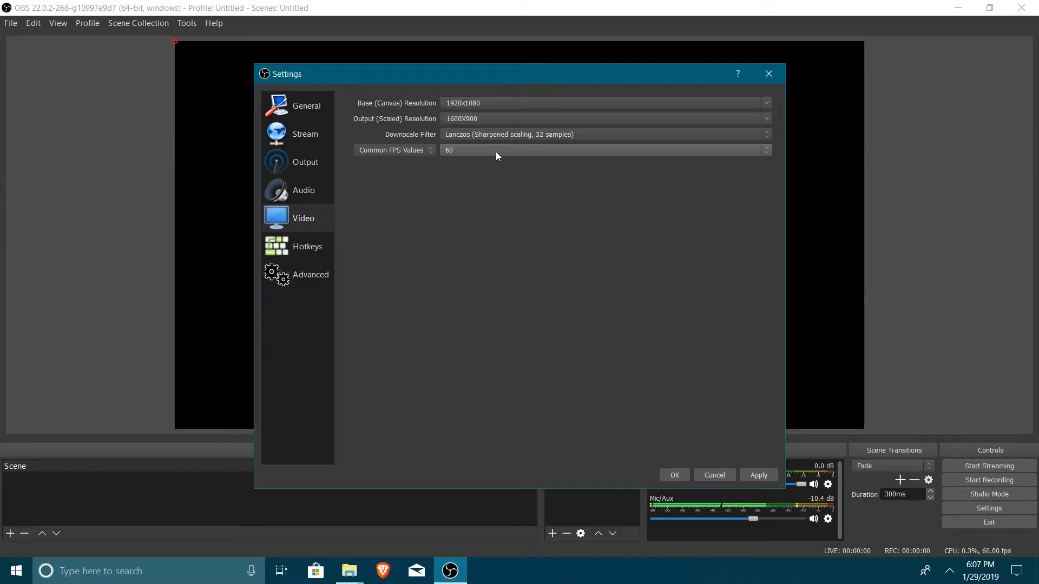
Review the common FPS values and keep the frame rate at 60.
{"action": "left_click", "coordinate": [518, 151]}
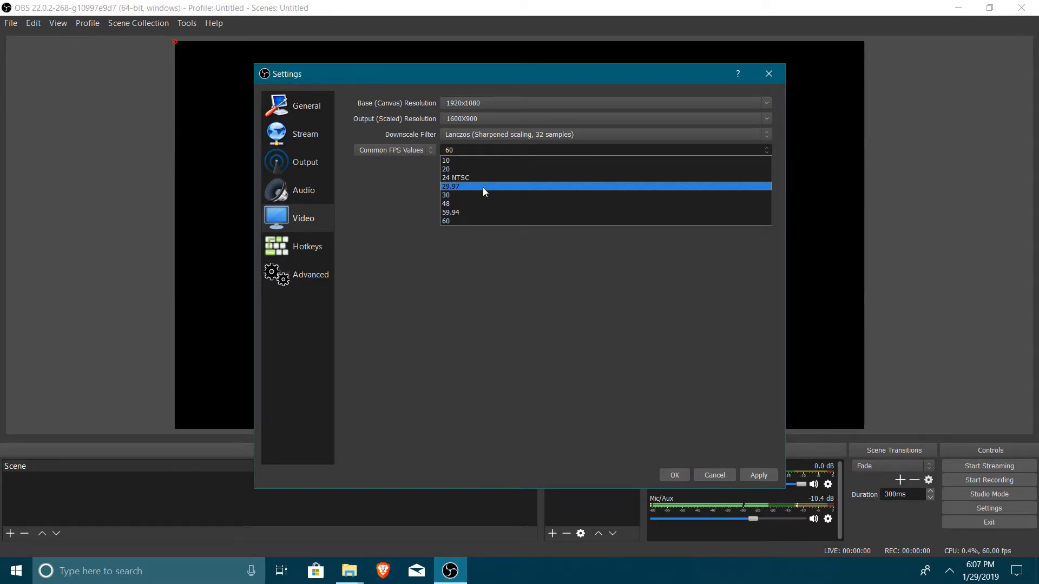
{"action": "left_click", "coordinate": [505, 146]}
{"action": "left_click", "coordinate": [505, 146]}
{"action": "left_click", "coordinate": [481, 221]}
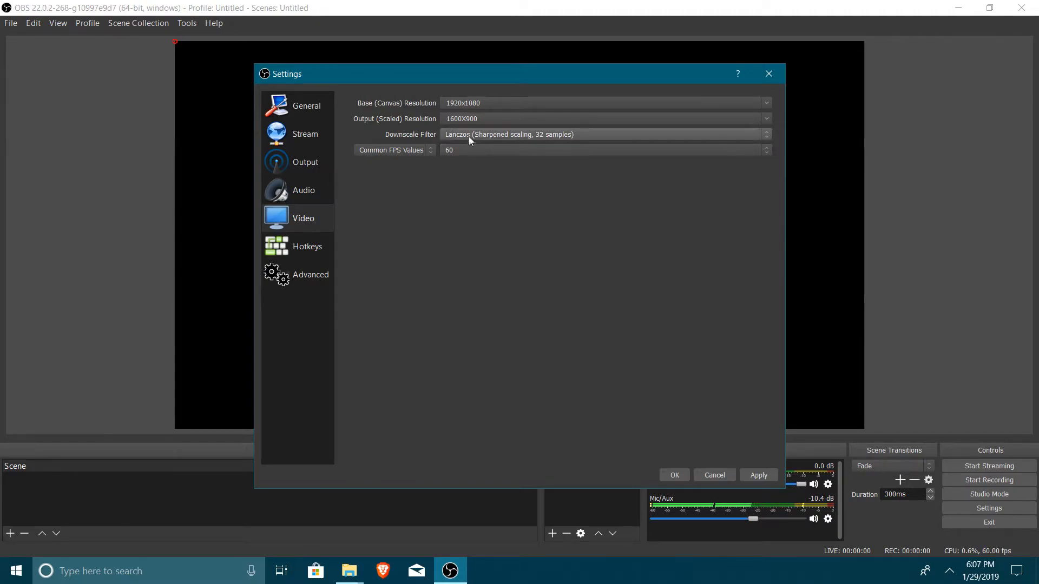
{"action": "left_click", "coordinate": [453, 150]}
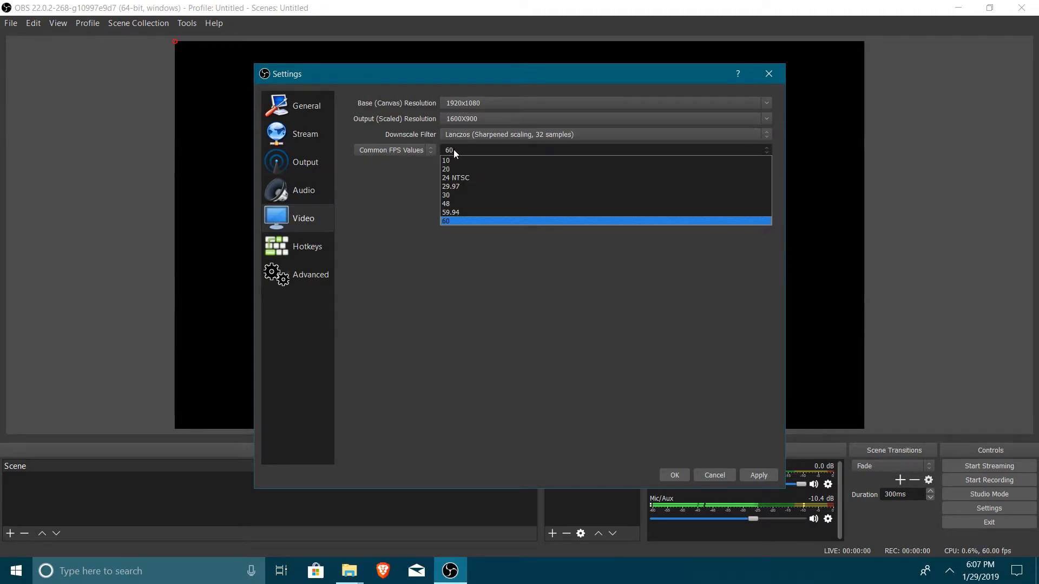
{"action": "left_click", "coordinate": [469, 221]}
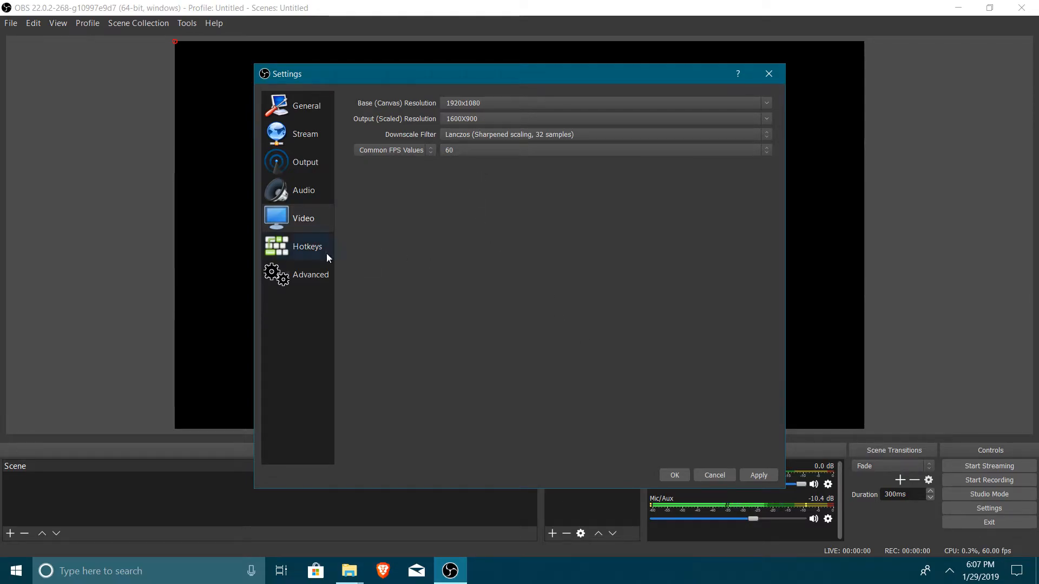
Try the common FPS value at 30 and return it to 60.
{"action": "left_click", "coordinate": [459, 151]}
{"action": "left_click", "coordinate": [465, 195]}
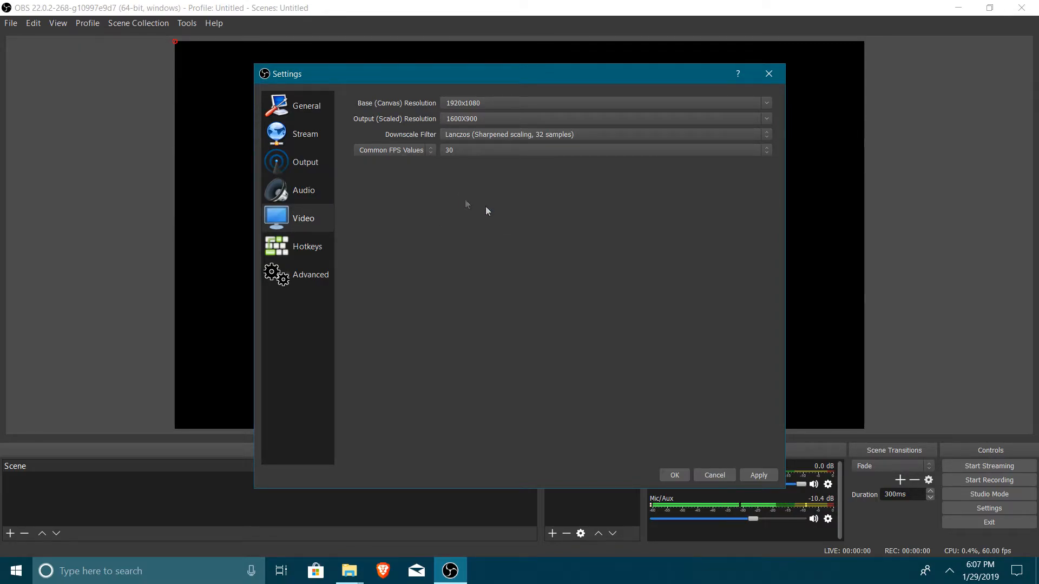
{"action": "left_click", "coordinate": [463, 149]}
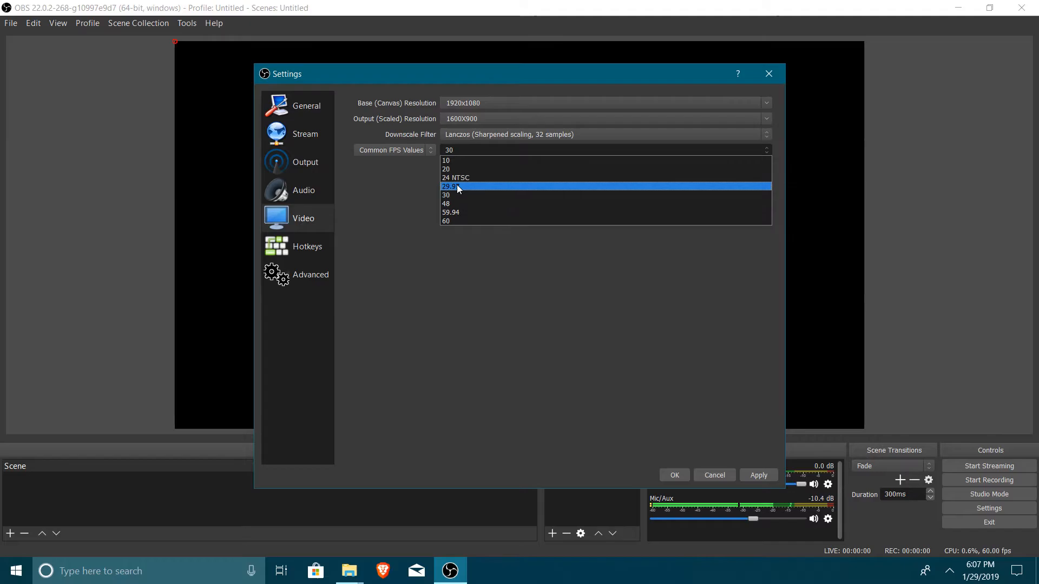
{"action": "left_click", "coordinate": [451, 221]}
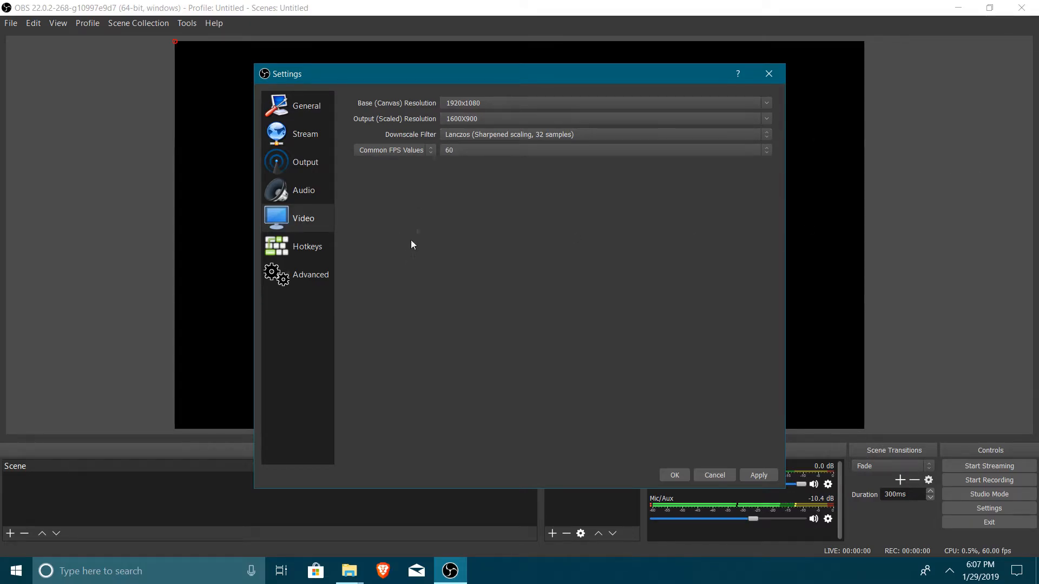
Look through the hotkey settings for streaming, recording, scene, desktop audio, microphone and game capture.
{"action": "left_click", "coordinate": [306, 249]}
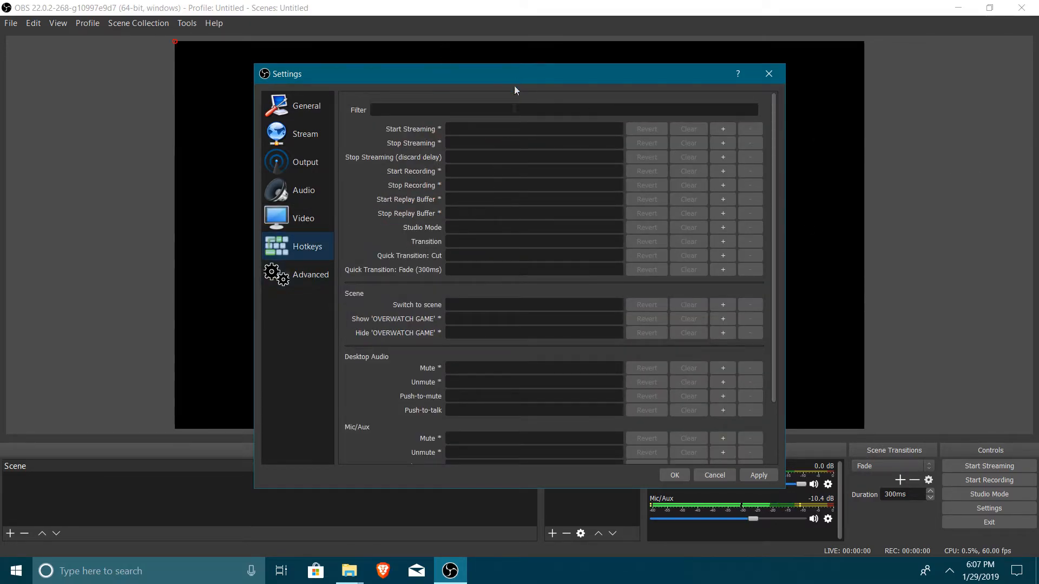
{"action": "scroll", "coordinate": [469, 362], "scroll_direction": "down", "scroll_amount": 2}
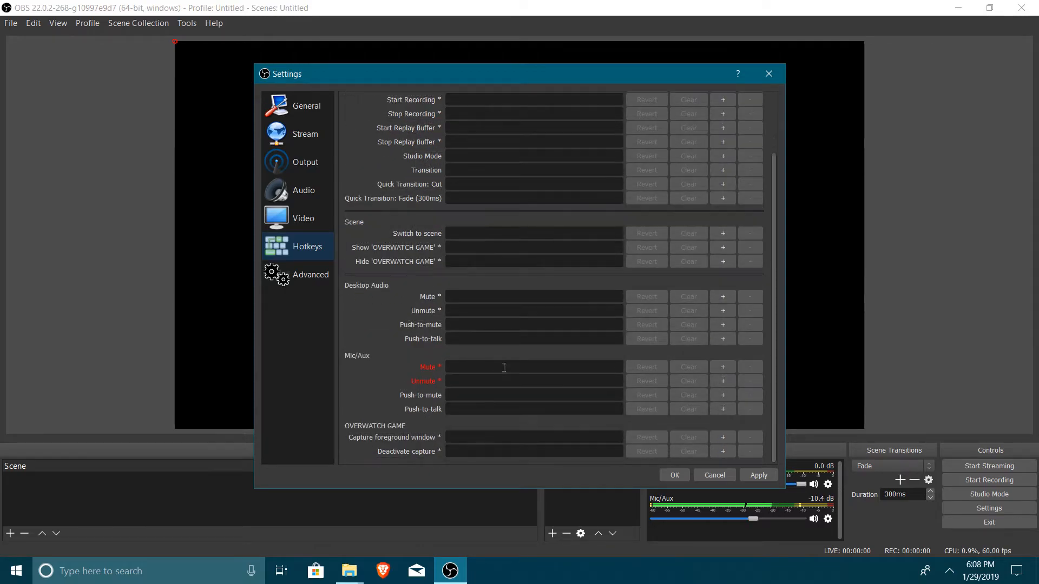
{"action": "scroll", "coordinate": [486, 354], "scroll_direction": "up", "scroll_amount": 3}
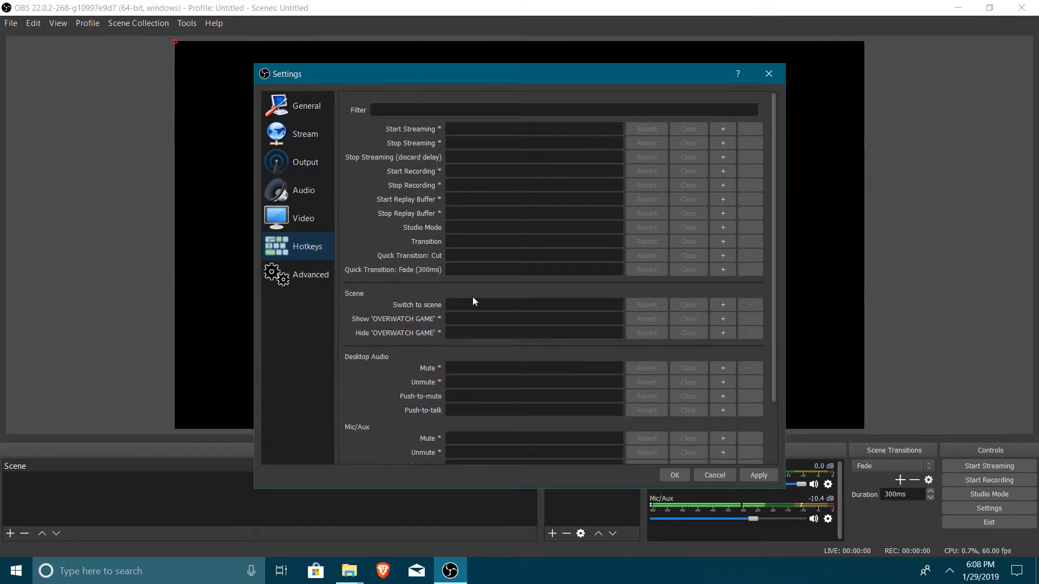
In the advanced settings, keep the process priority at High.
{"action": "left_click", "coordinate": [319, 275]}
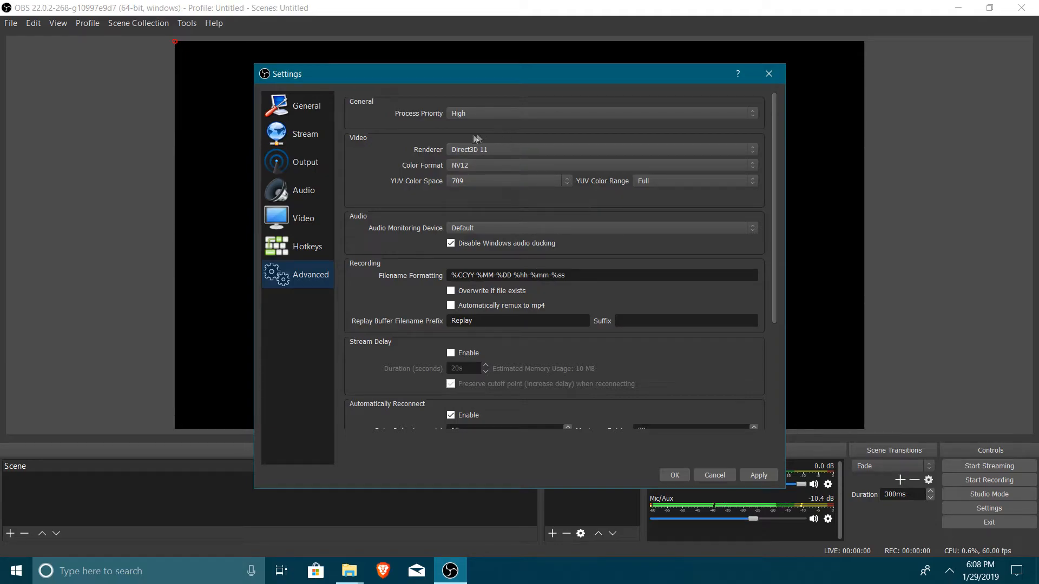
{"action": "left_click", "coordinate": [477, 113]}
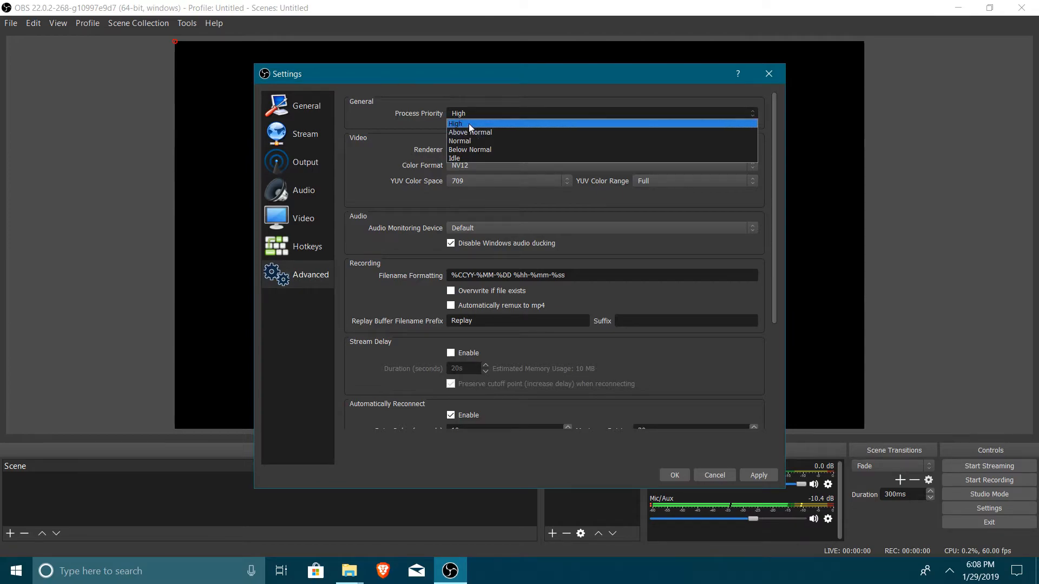
{"action": "left_click", "coordinate": [474, 124]}
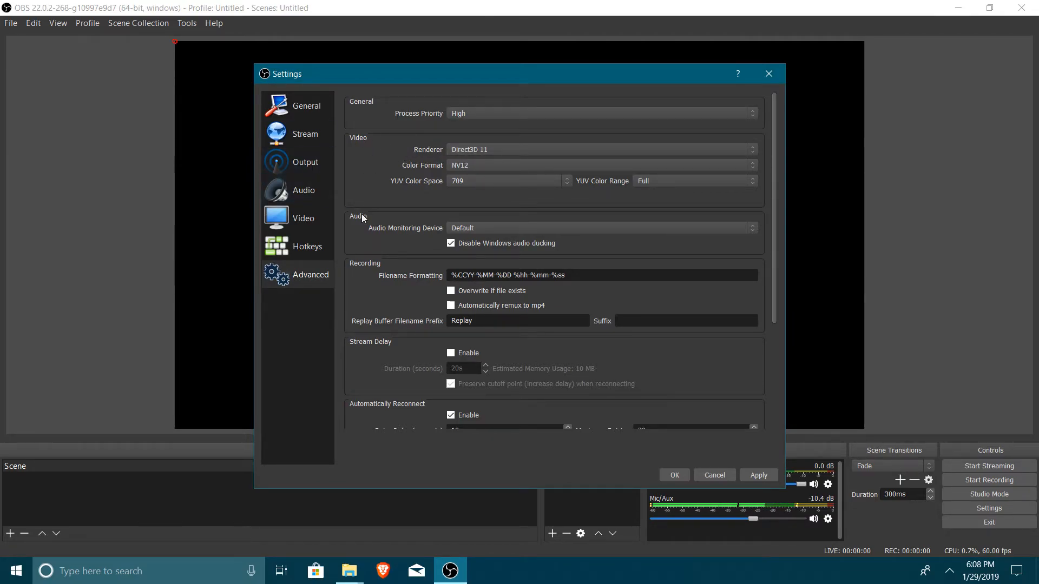
Set the YUV color space to 709 and the YUV color range to Full, and save the settings.
{"action": "left_click", "coordinate": [475, 180]}
{"action": "left_click", "coordinate": [501, 191]}
{"action": "left_click", "coordinate": [648, 182]}
{"action": "left_click", "coordinate": [520, 181]}
{"action": "left_click", "coordinate": [486, 192]}
{"action": "left_click", "coordinate": [668, 183]}
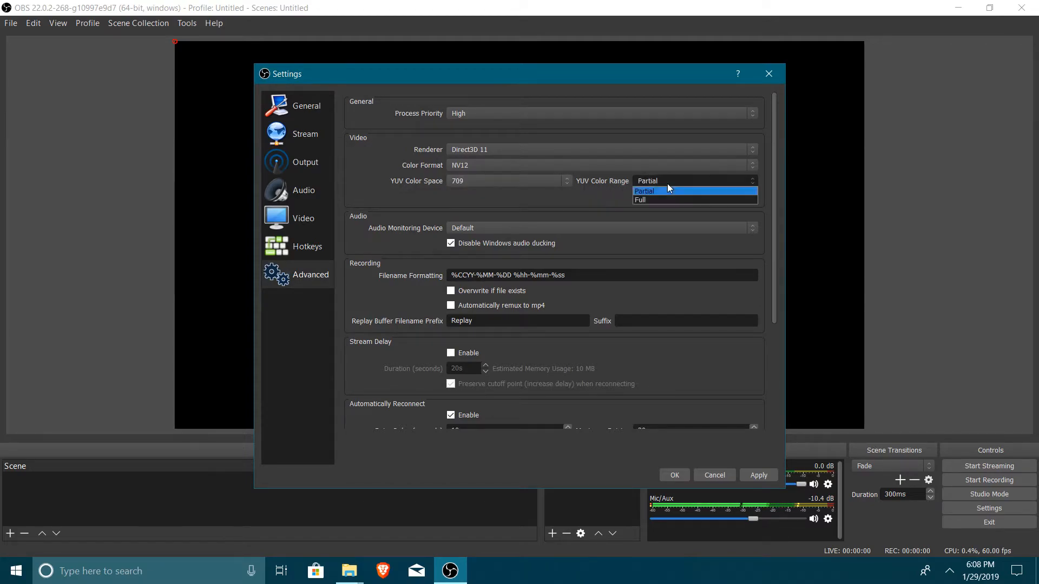
{"action": "left_click", "coordinate": [660, 200]}
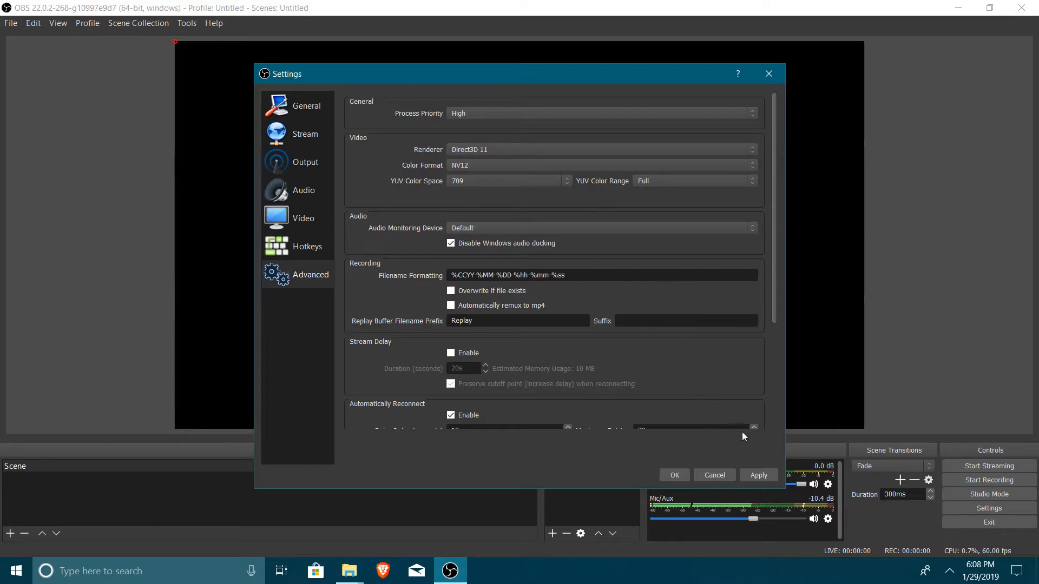
{"action": "left_click", "coordinate": [771, 473]}
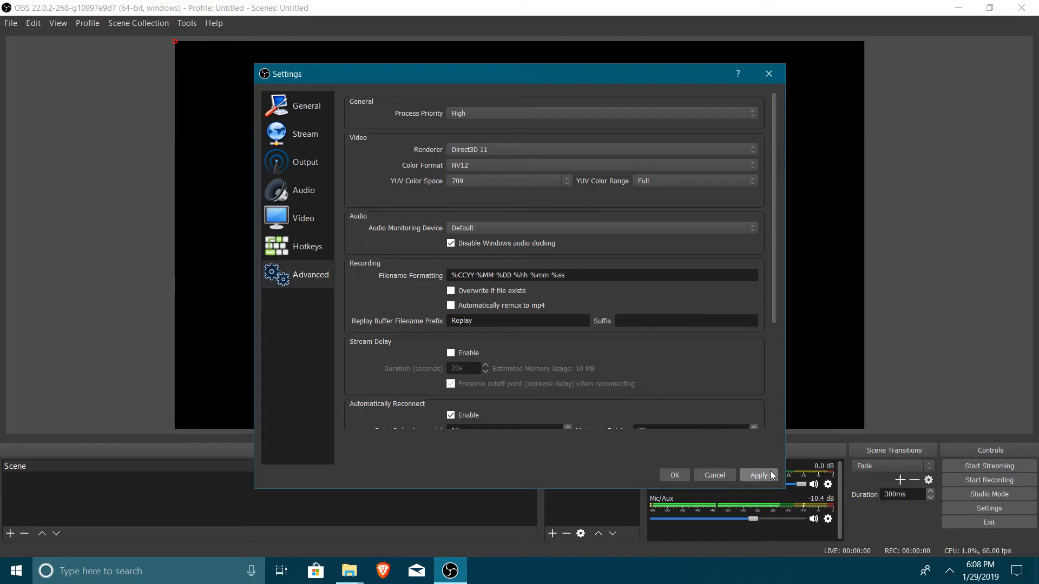
{"action": "left_click", "coordinate": [673, 474]}
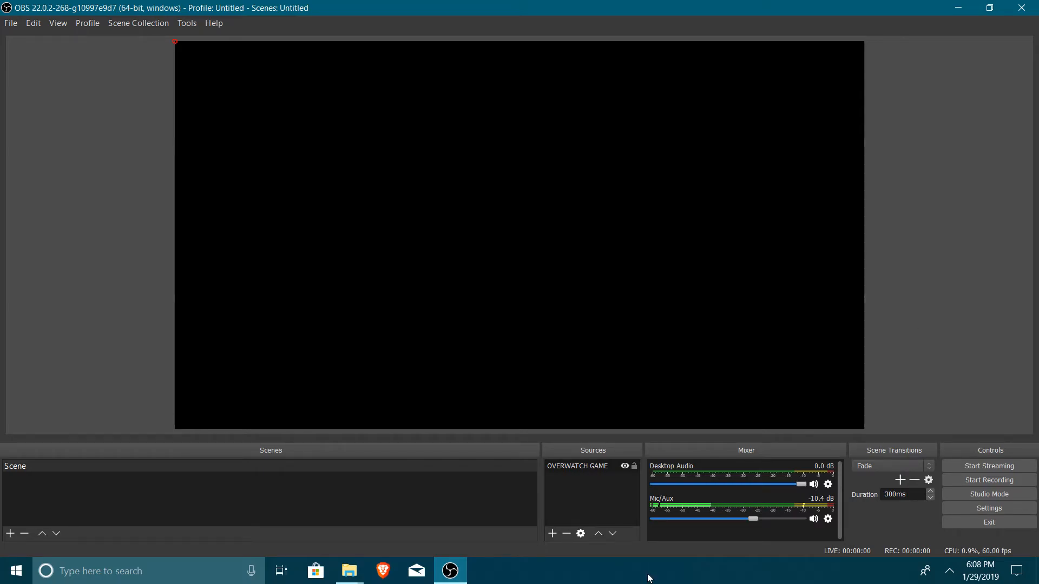
Close the 64bit folder window, open the Overwatch launcher from the desktop and start the game.
{"action": "left_click", "coordinate": [463, 573]}
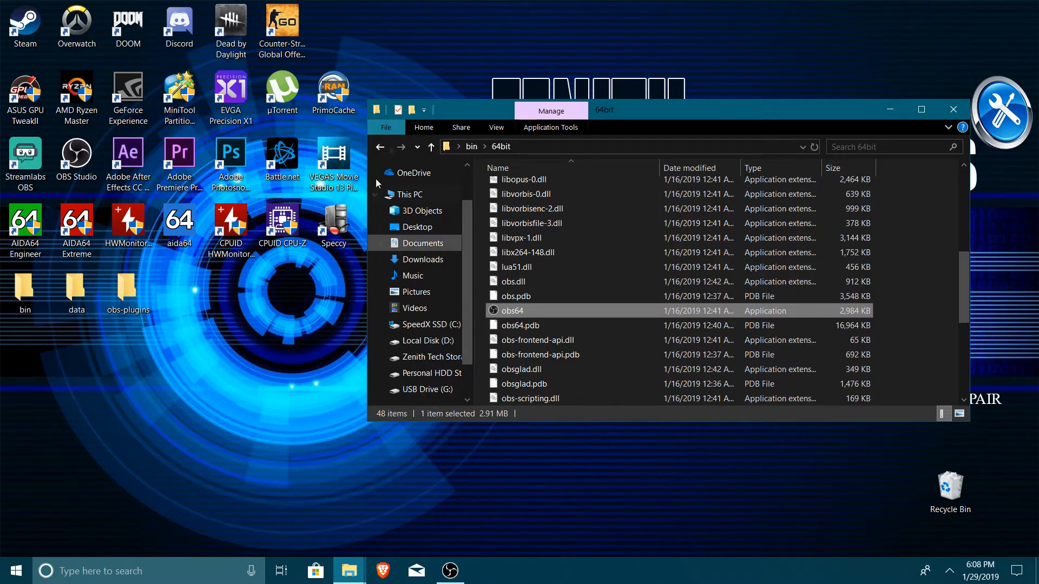
{"action": "left_click", "coordinate": [952, 110]}
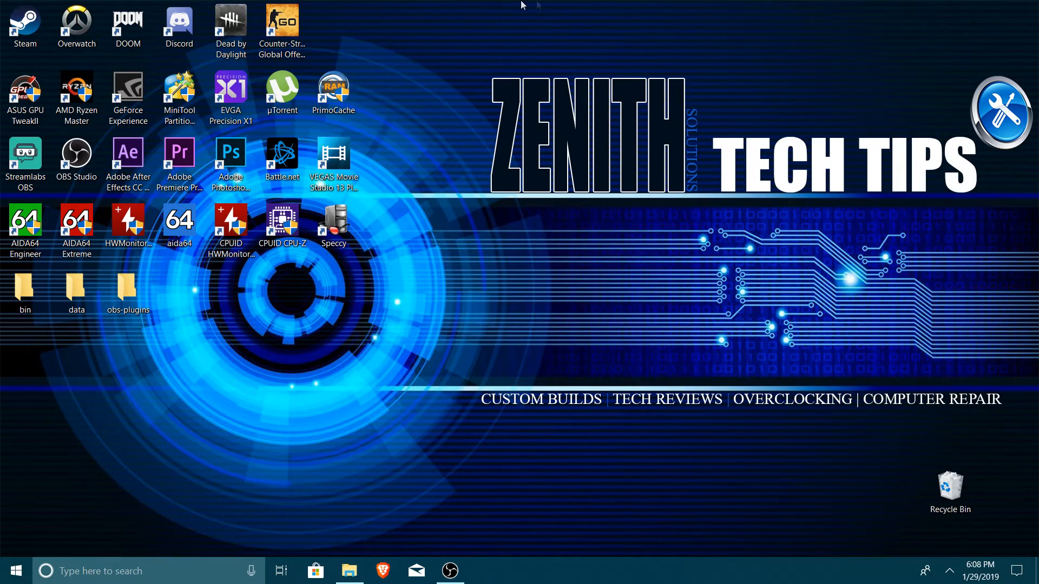
{"action": "left_click", "coordinate": [85, 28]}
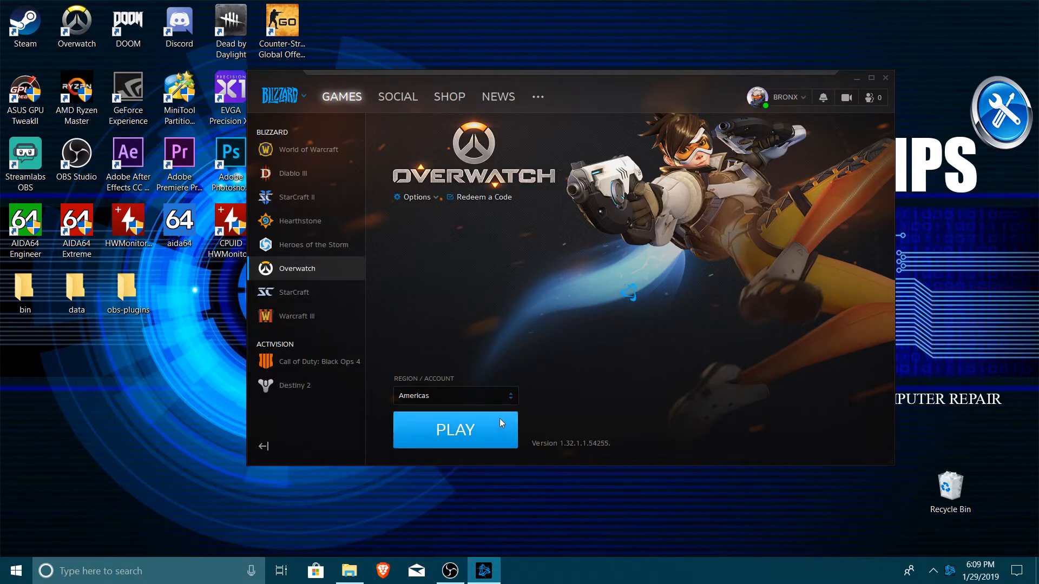
{"action": "left_click", "coordinate": [496, 428]}
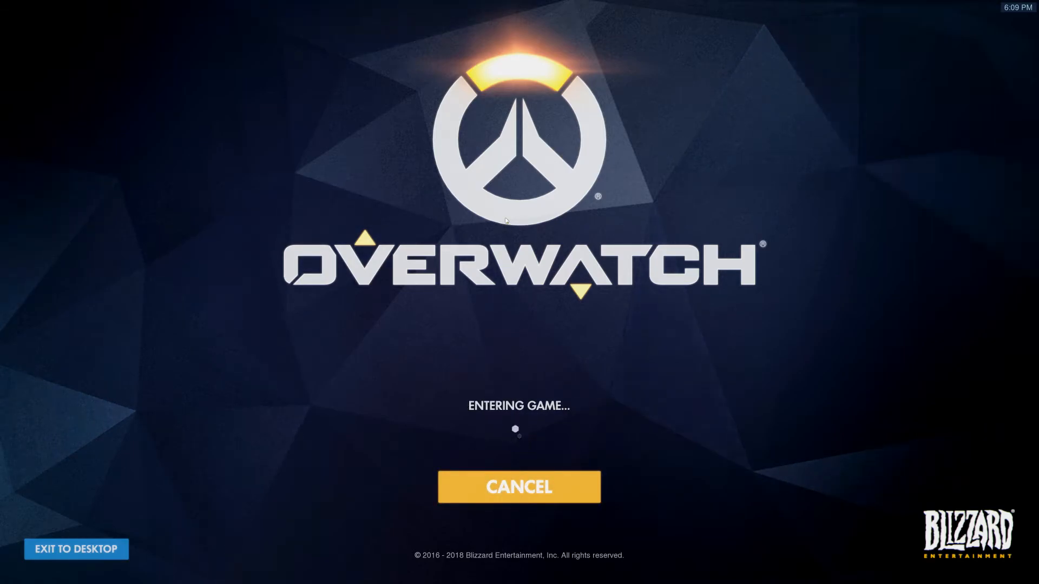
Leave the running Overwatch game in the background and switch back to OBS Studio.
{"action": "key", "text": "alt+Tab"}
{"action": "key", "text": "super"}
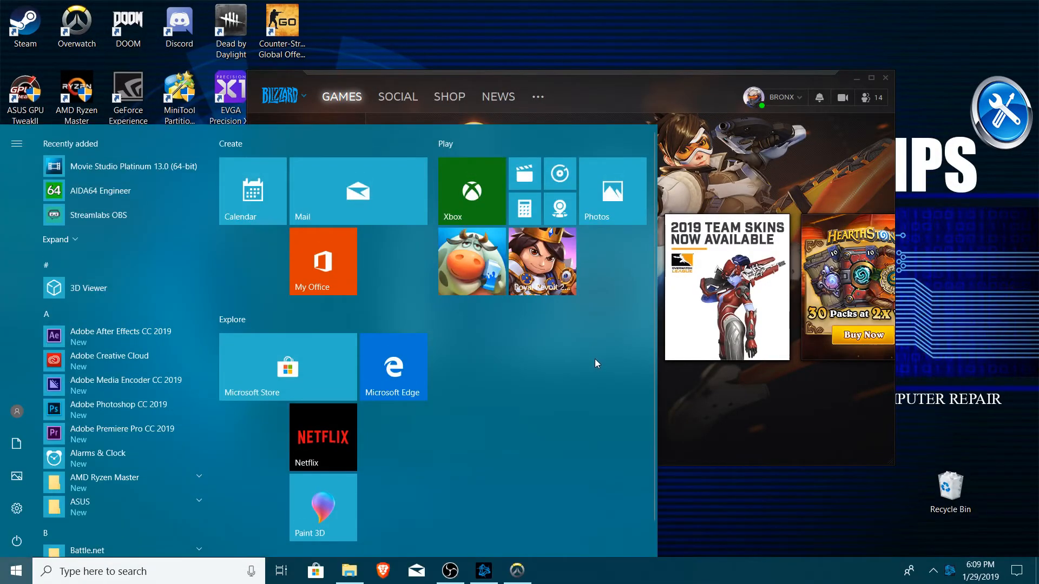
{"action": "left_click", "coordinate": [483, 570]}
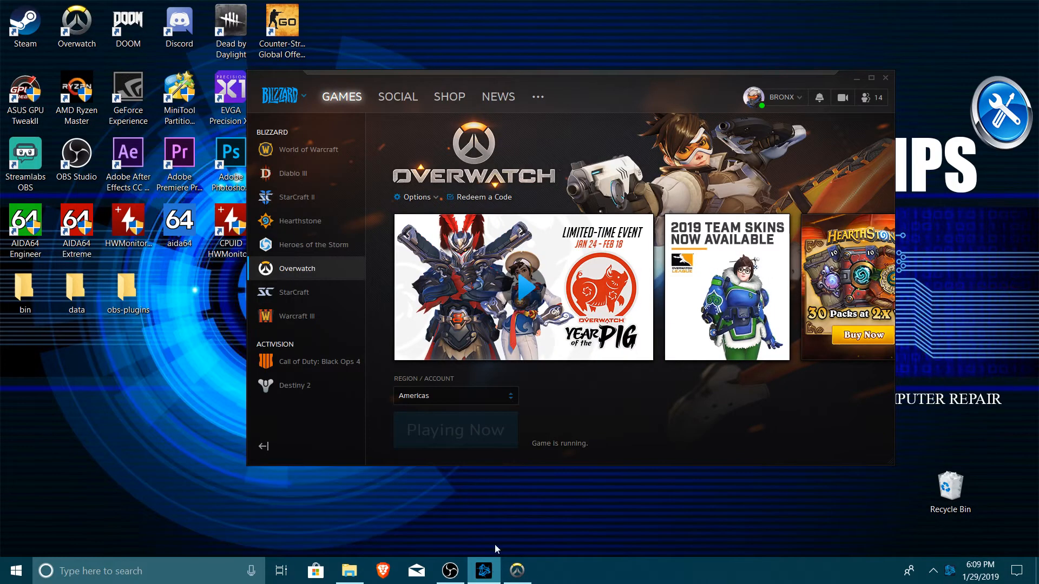
{"action": "left_click", "coordinate": [450, 570]}
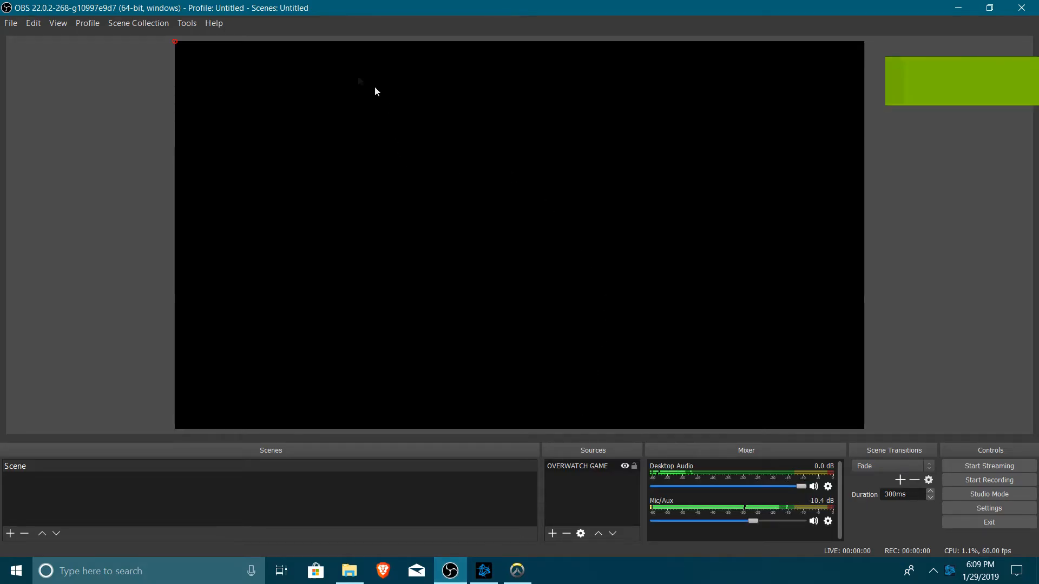
Set the OVERWATCH GAME source to capture the window [Overwatch.exe]: Overwatch.
{"action": "left_click", "coordinate": [577, 467]}
{"action": "right_click", "coordinate": [576, 467]}
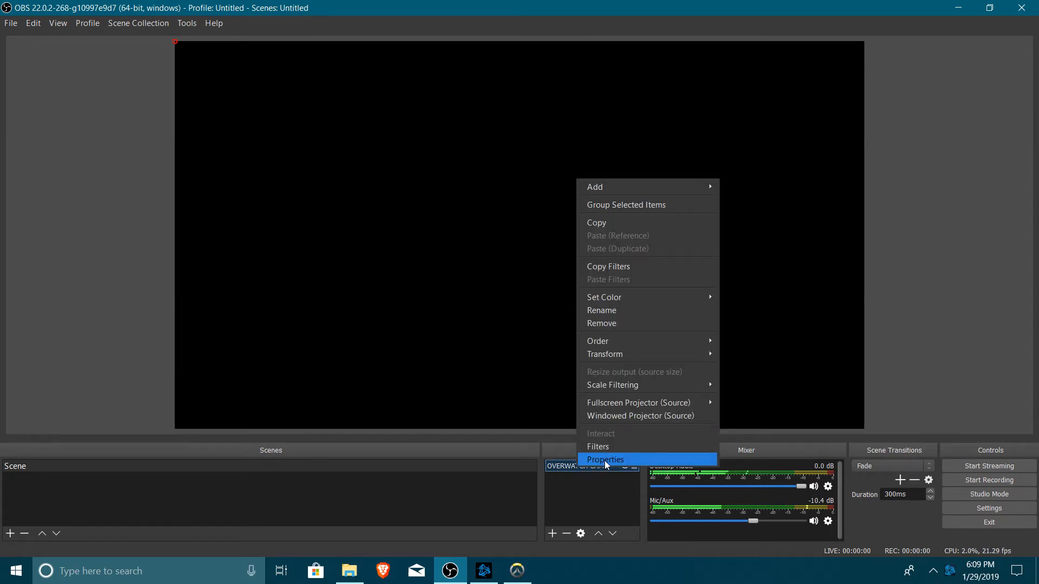
{"action": "left_click", "coordinate": [605, 459]}
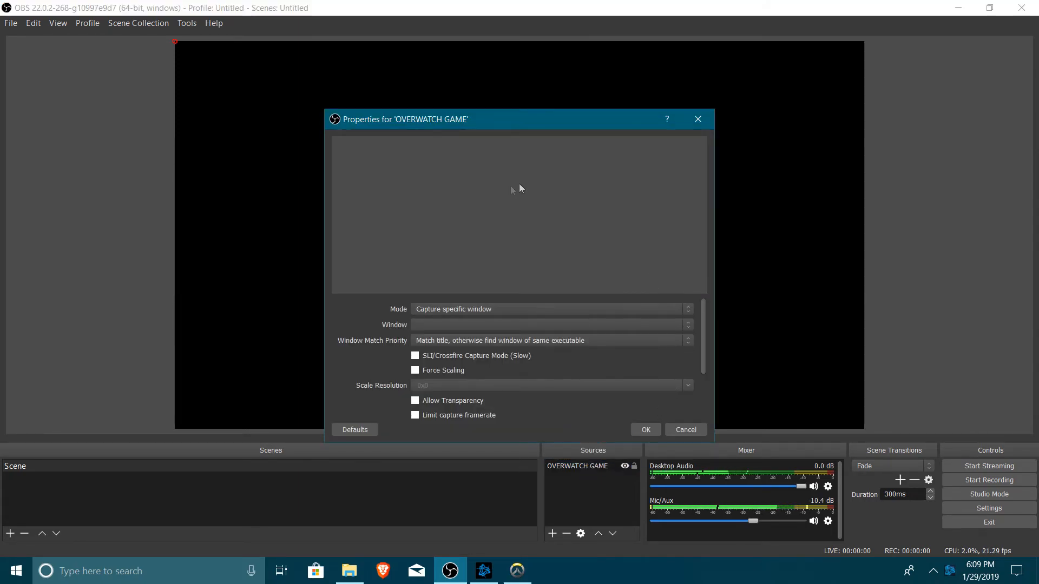
{"action": "left_click", "coordinate": [476, 329]}
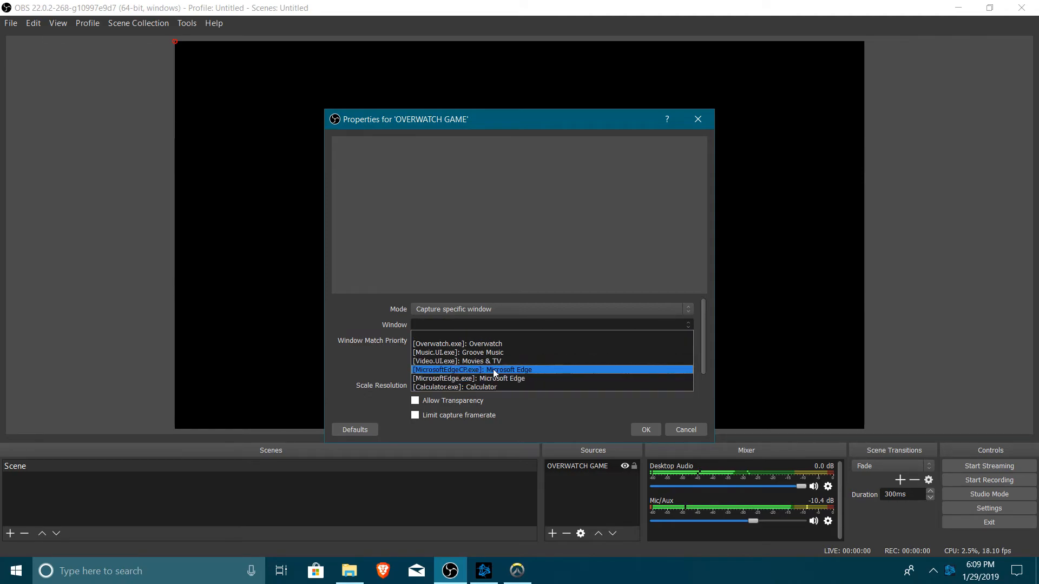
{"action": "left_click", "coordinate": [491, 346]}
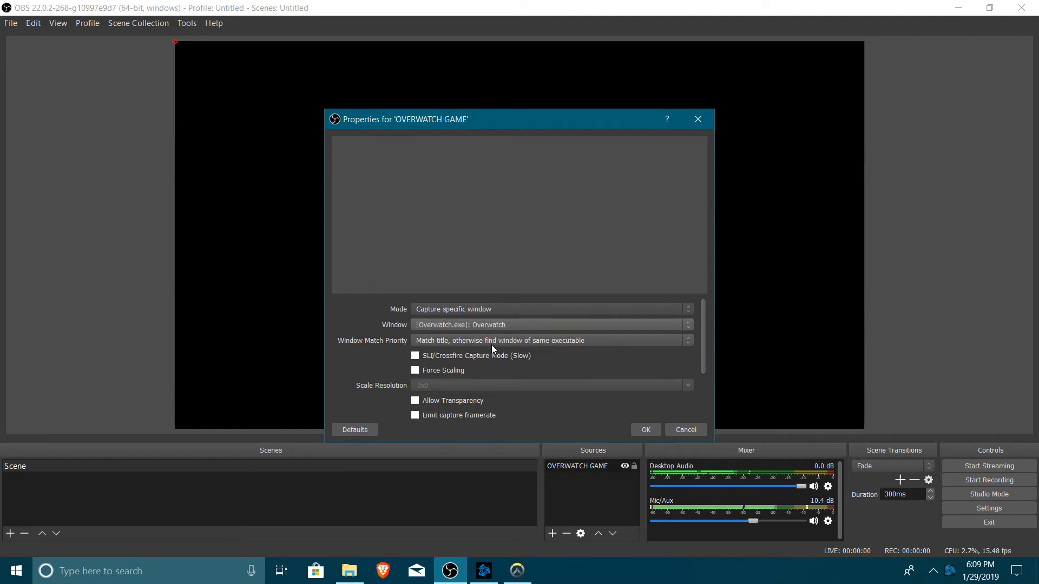
{"action": "left_click", "coordinate": [649, 427]}
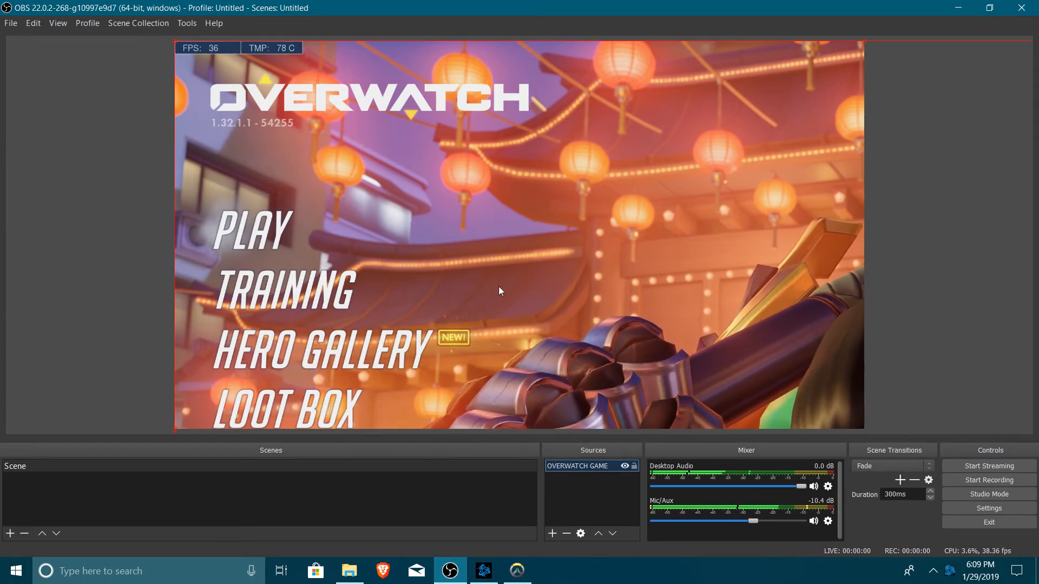
Fit the Overwatch game capture to the screen in the preview.
{"action": "right_click", "coordinate": [427, 215]}
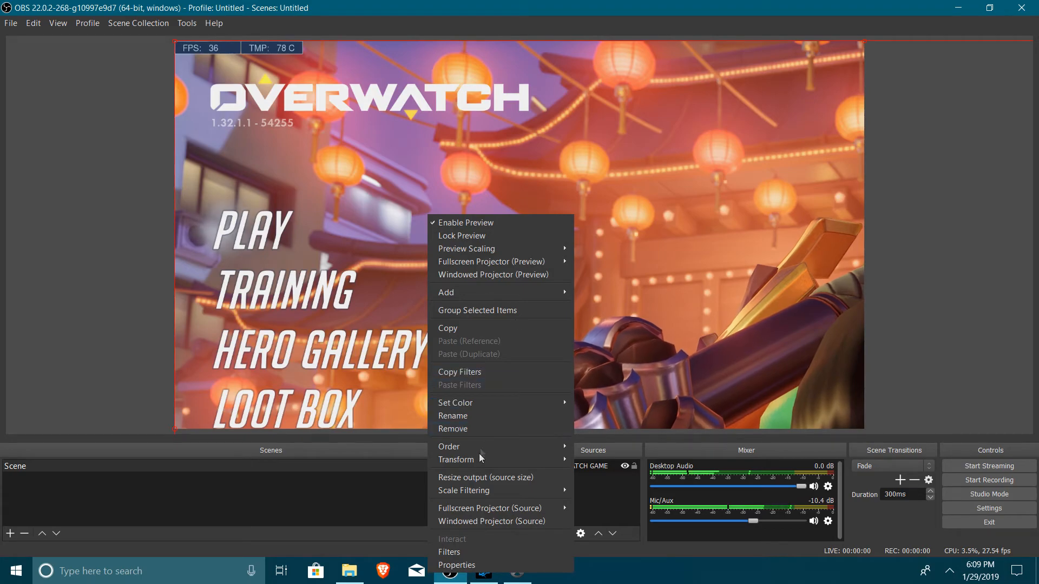
{"action": "mouse_move", "coordinate": [502, 463]}
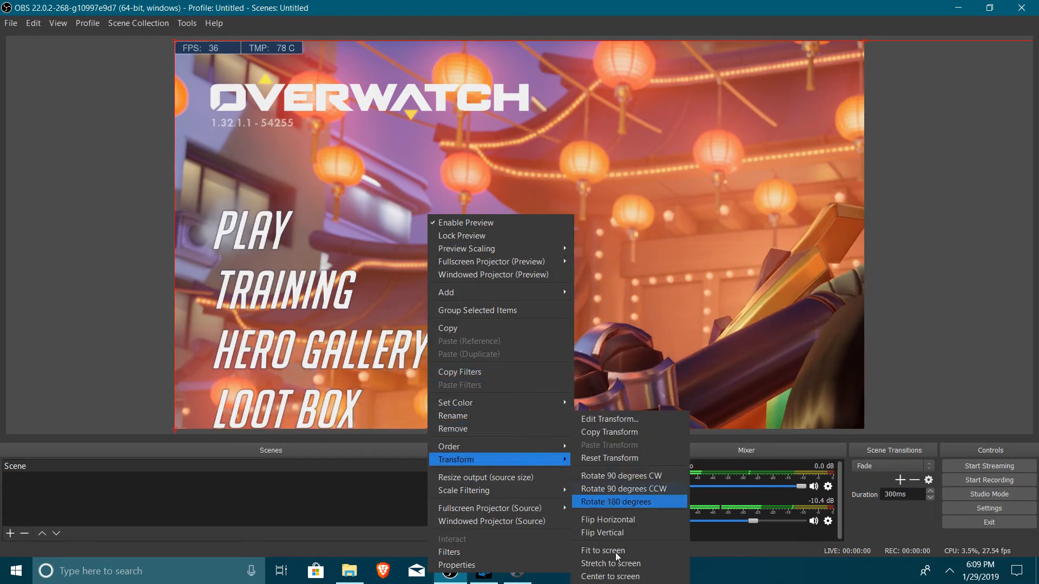
{"action": "left_click", "coordinate": [618, 553]}
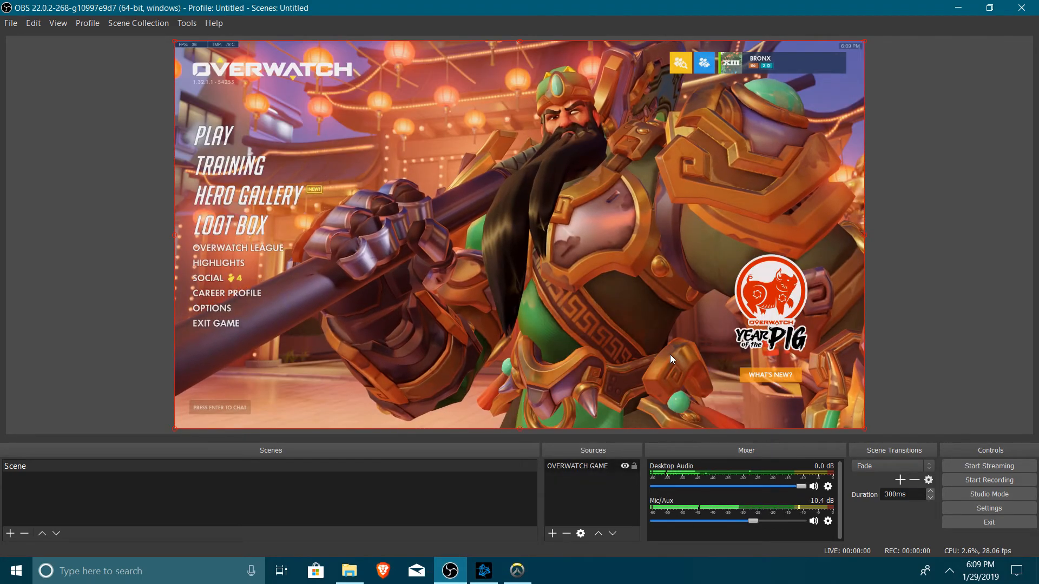